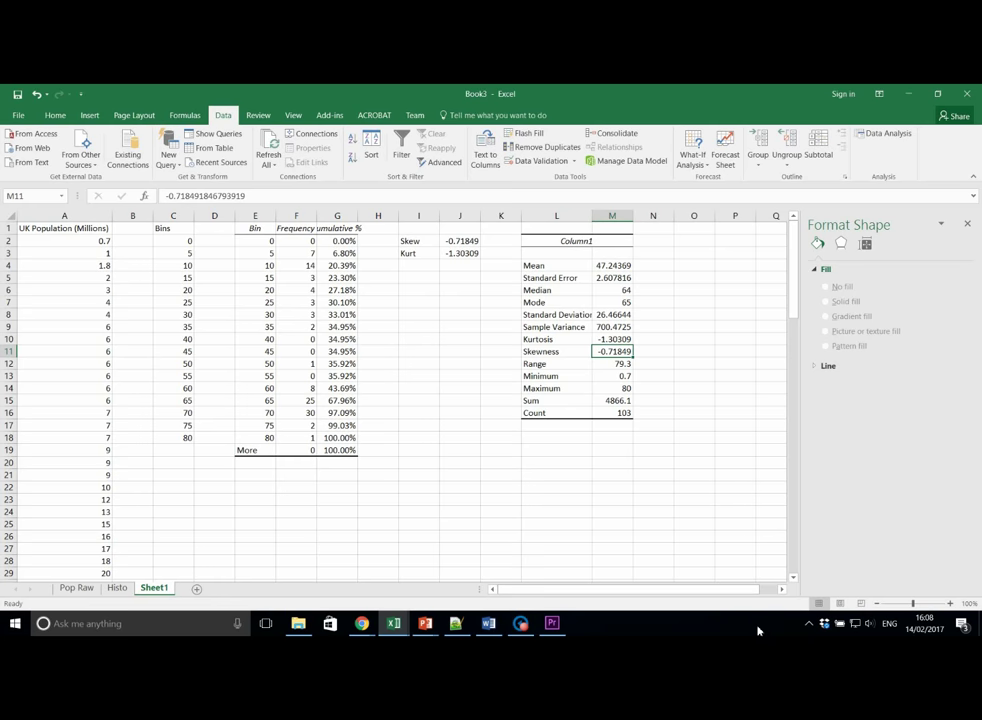
# Add a new worksheet and start importing the text file unemployment_spear into it
pyautogui.click(194, 598)
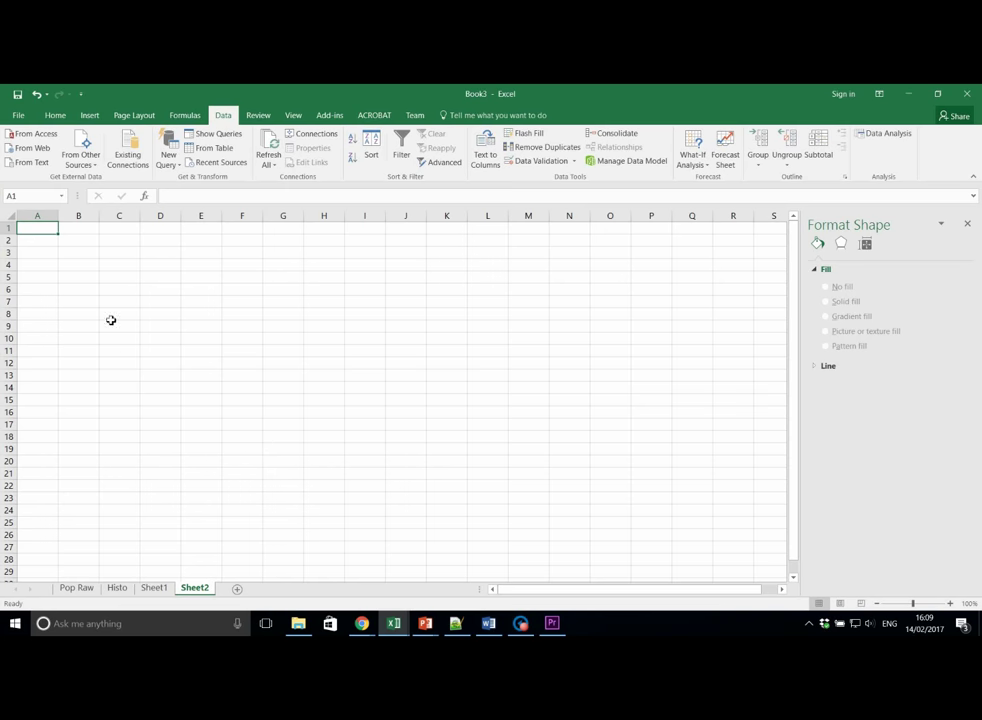
pyautogui.click(97, 118)
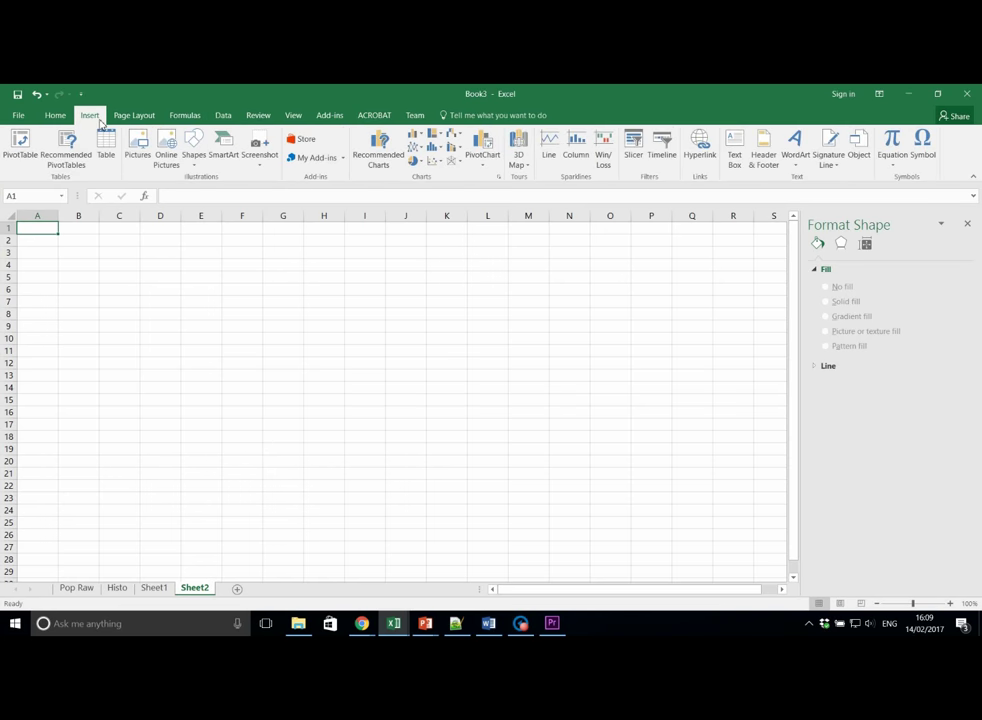
pyautogui.click(222, 117)
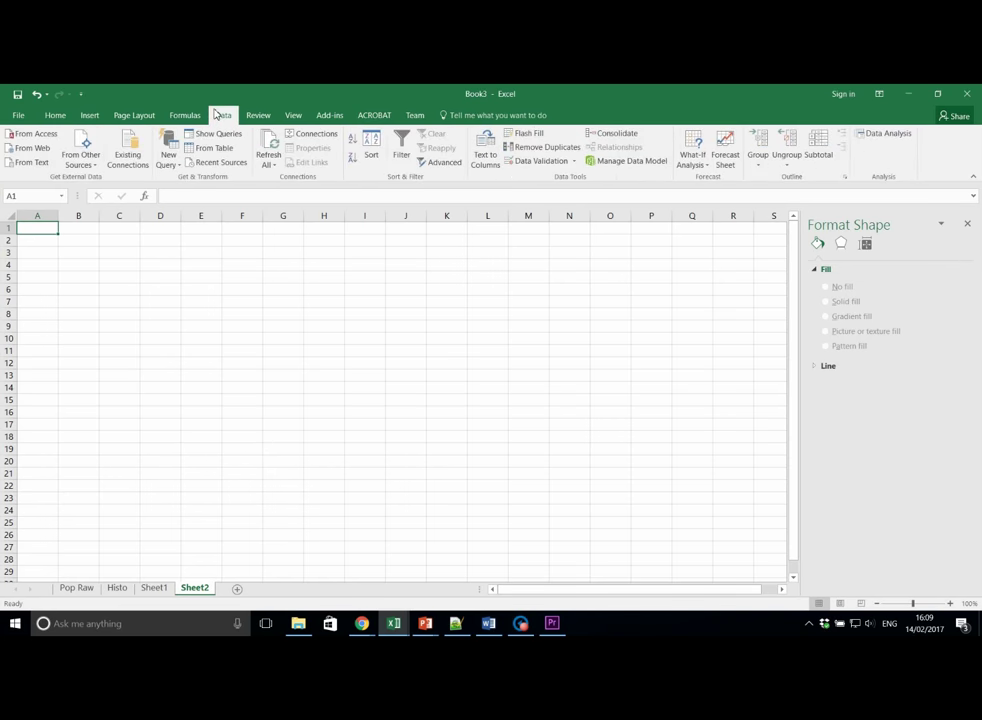
pyautogui.click(28, 162)
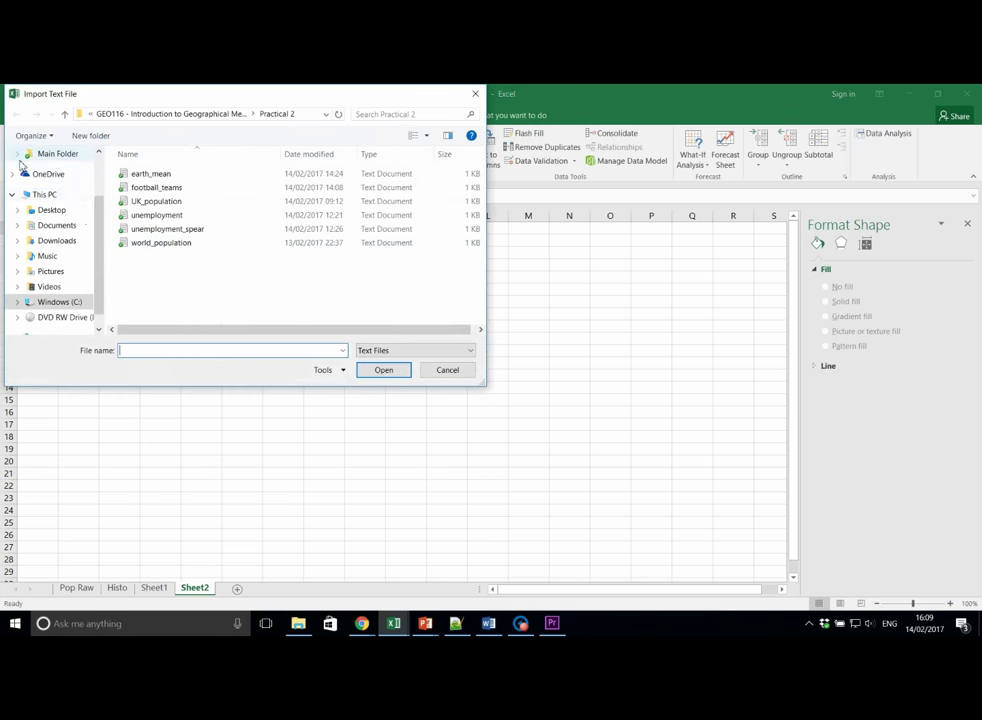
pyautogui.click(195, 229)
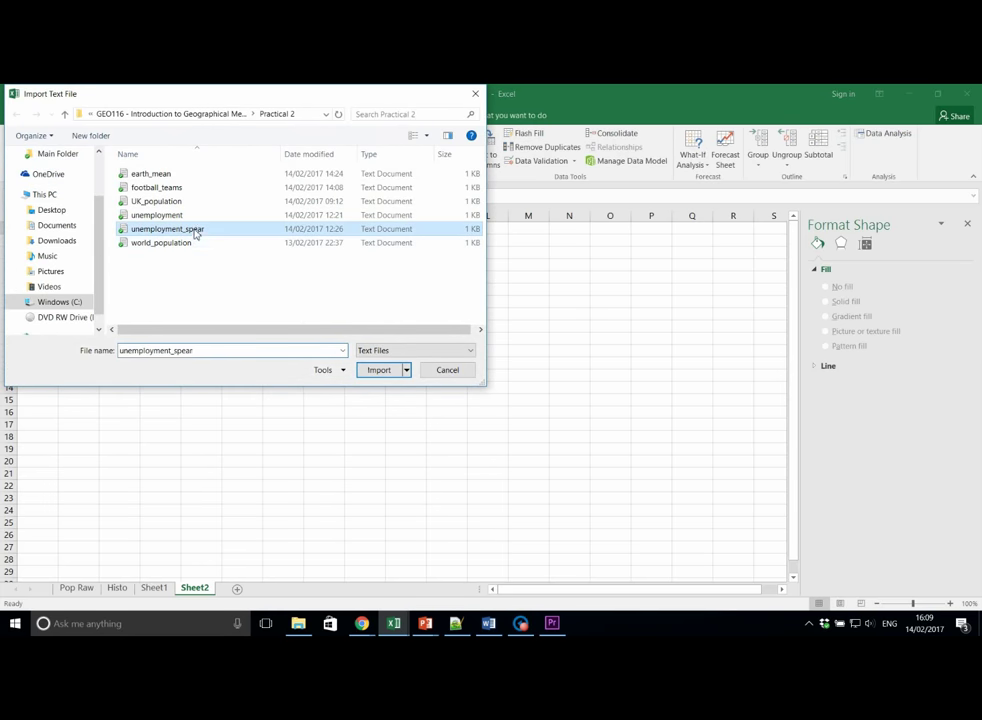
pyautogui.click(378, 370)
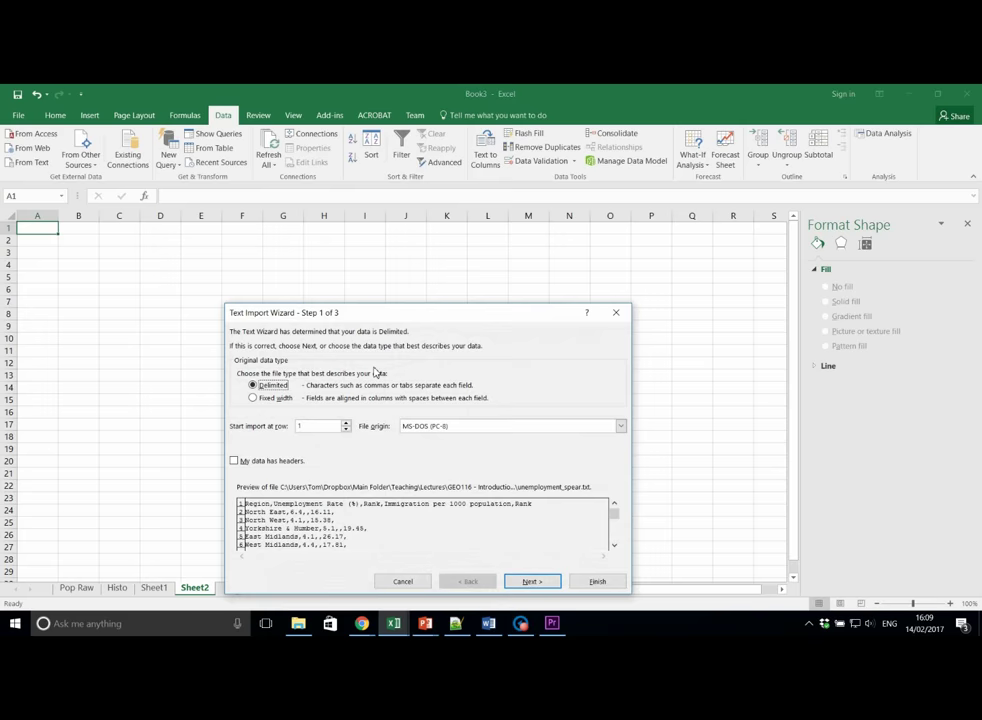
# Import the file as comma-delimited data with headers, General column format, placed at cell A1 of the existing worksheet
pyautogui.moveTo(362, 322); pyautogui.dragTo(363, 240)
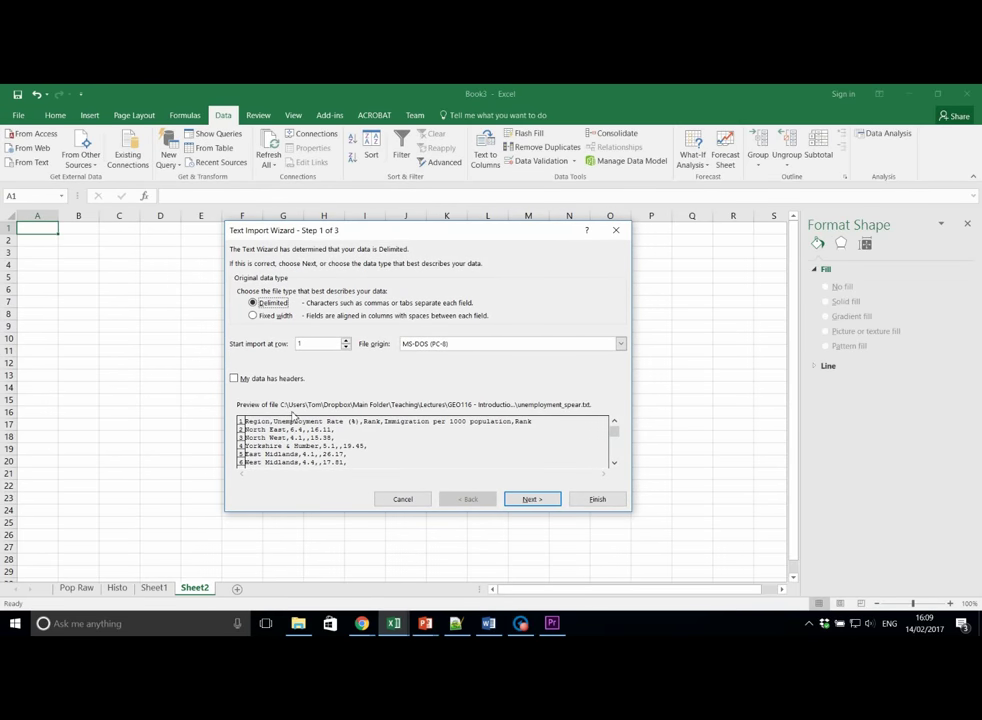
pyautogui.click(280, 383)
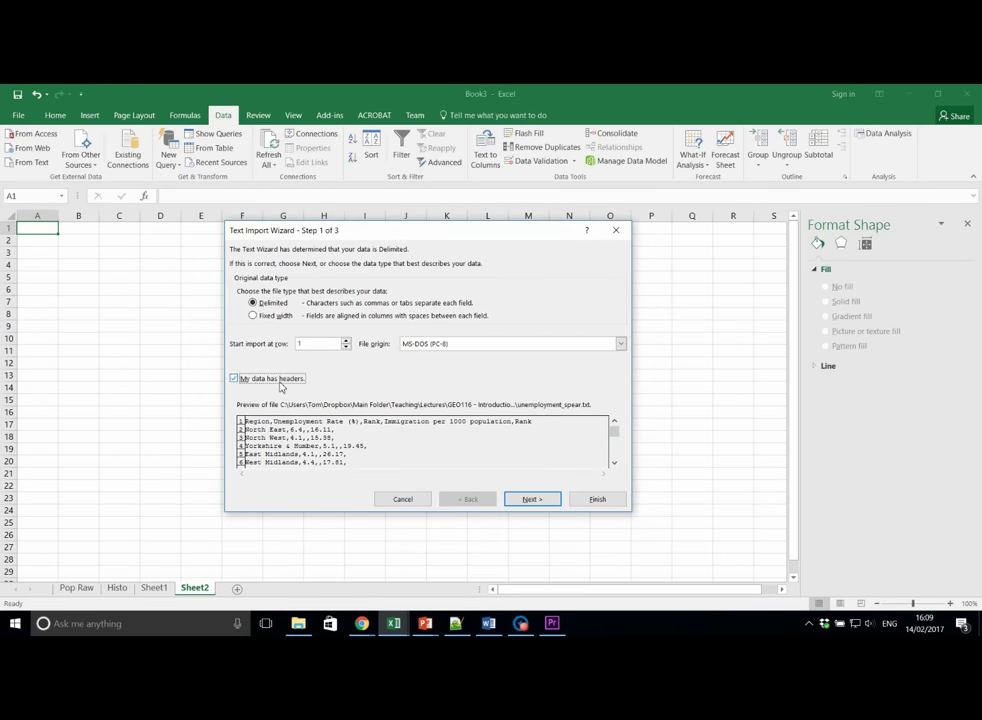
pyautogui.click(525, 500)
pyautogui.click(240, 280)
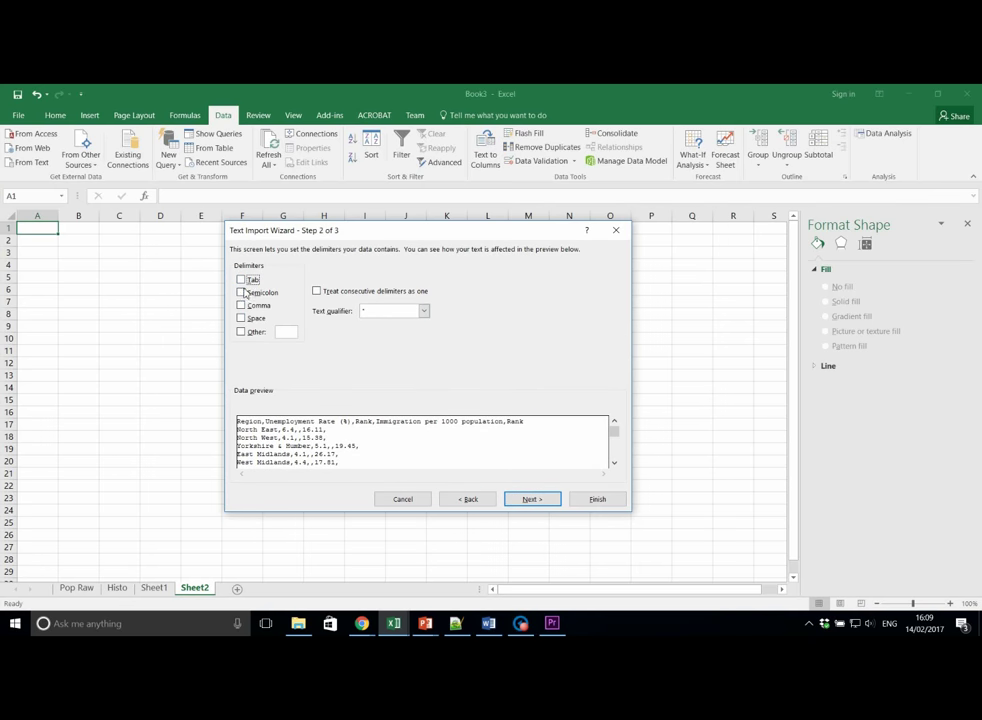
pyautogui.click(240, 305)
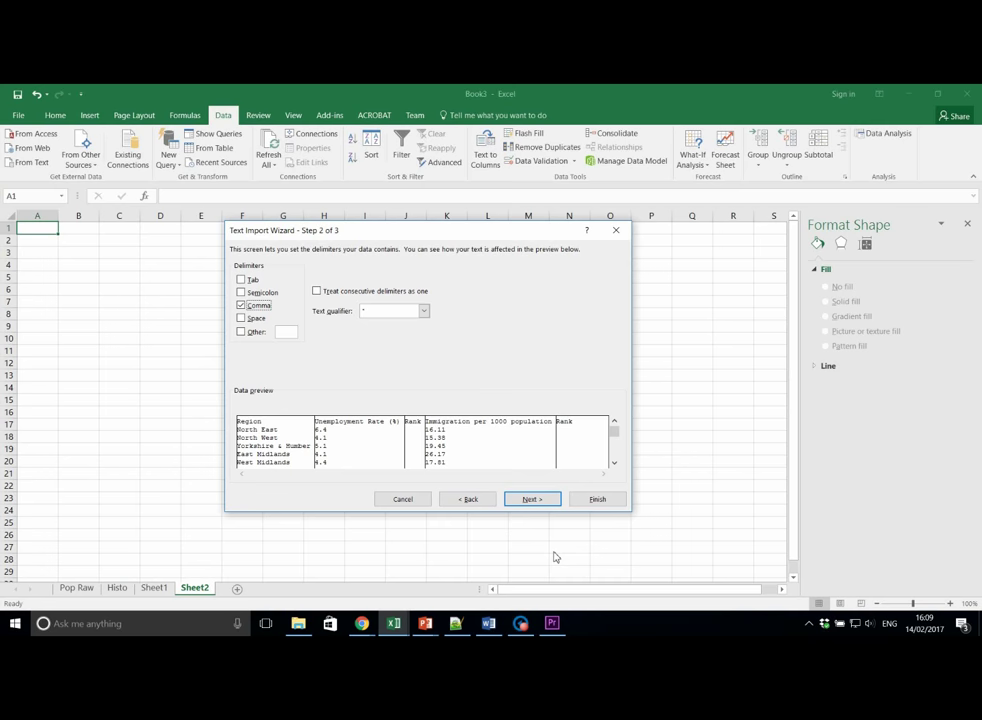
pyautogui.click(528, 499)
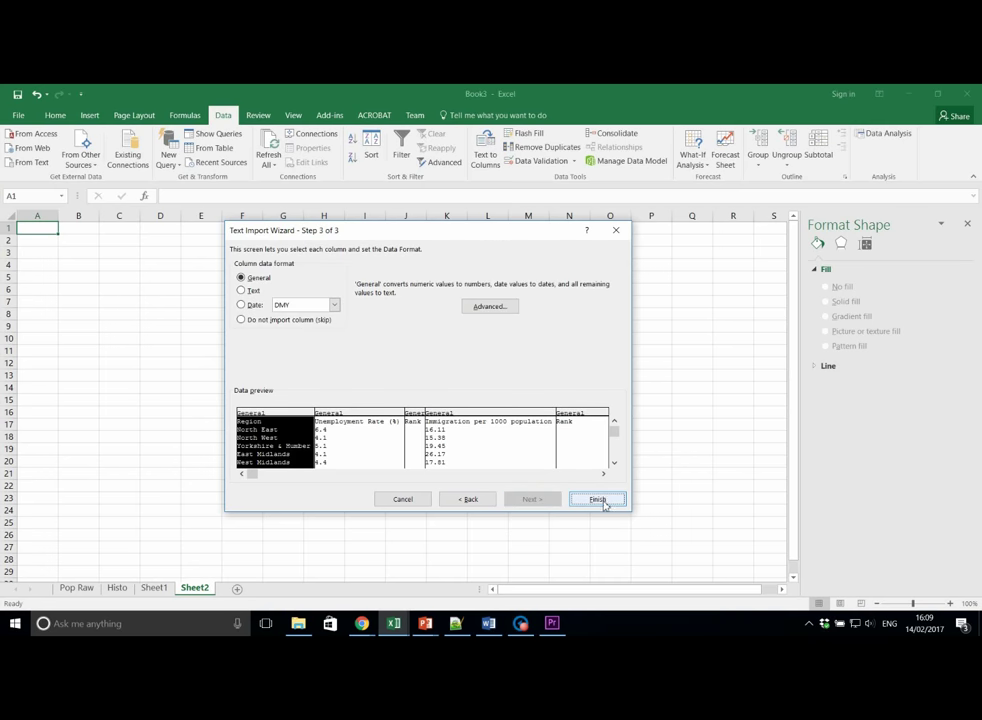
pyautogui.click(600, 500)
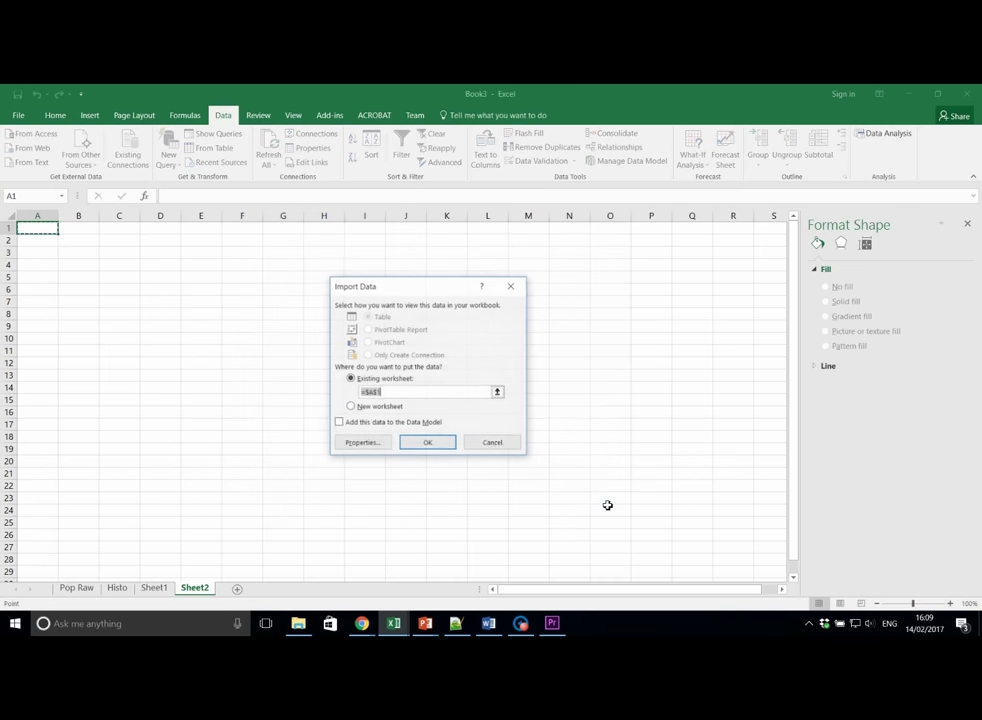
pyautogui.click(428, 443)
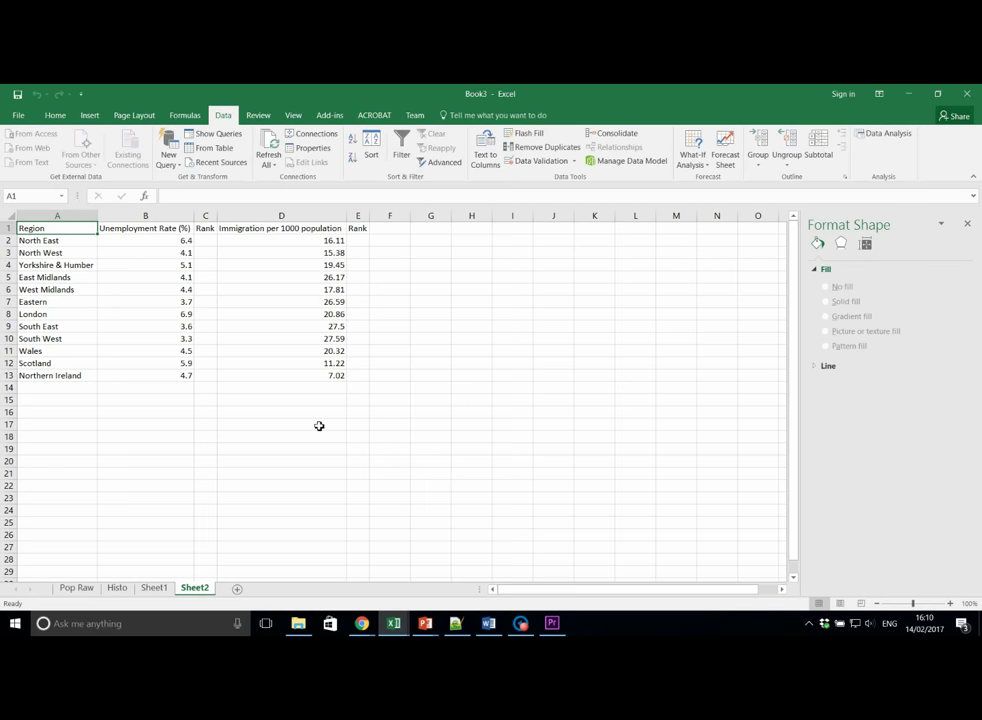
# Enter =RANK.AVG(B2,B2:B13,0) in C2 to rank North East's unemployment rate in descending order
pyautogui.click(207, 245)
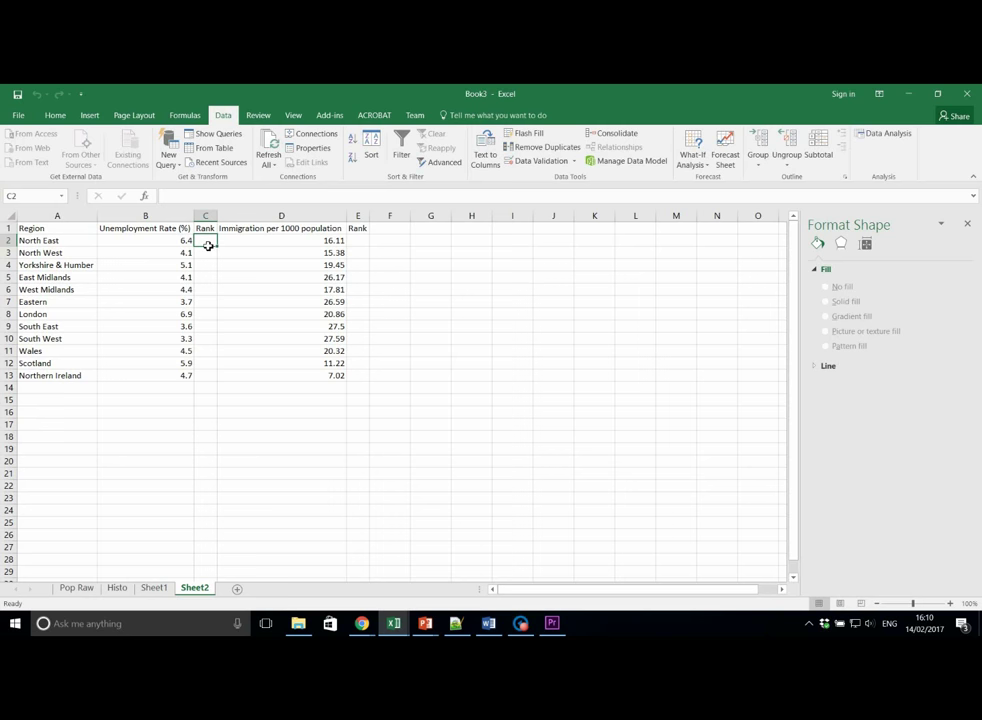
pyautogui.write('=RANK')
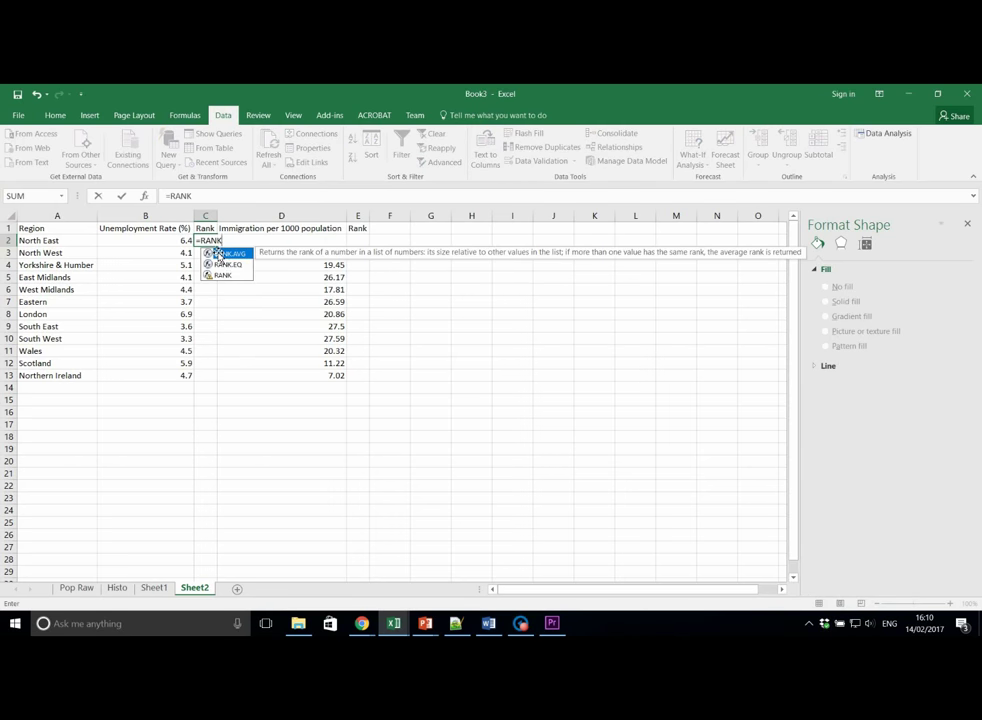
pyautogui.doubleClick(222, 254)
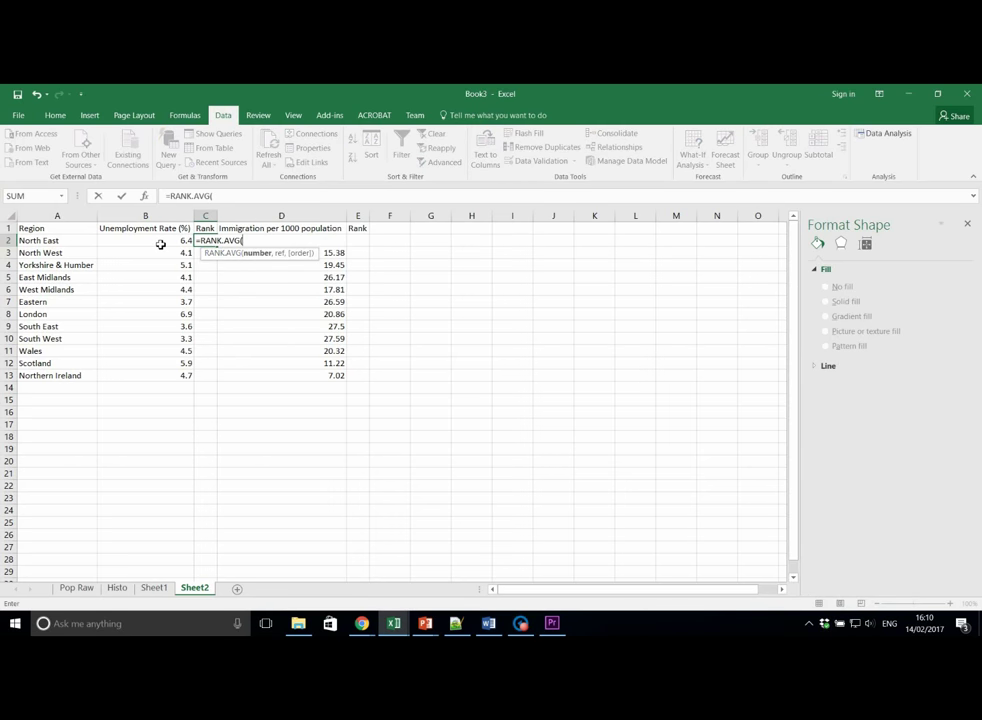
pyautogui.click(160, 244)
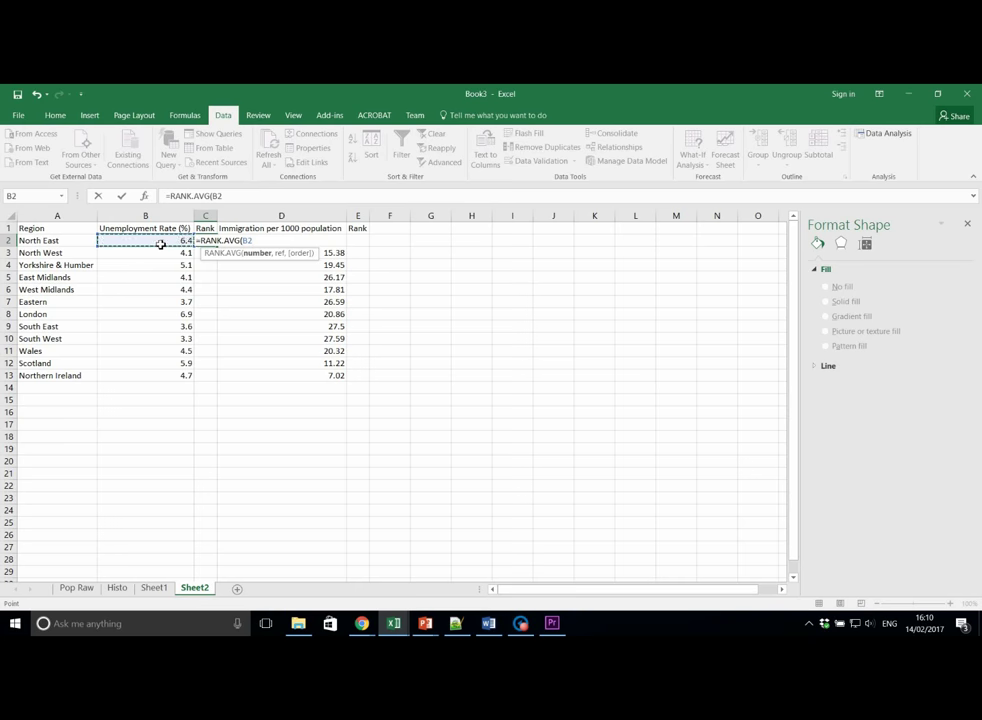
pyautogui.write(',')
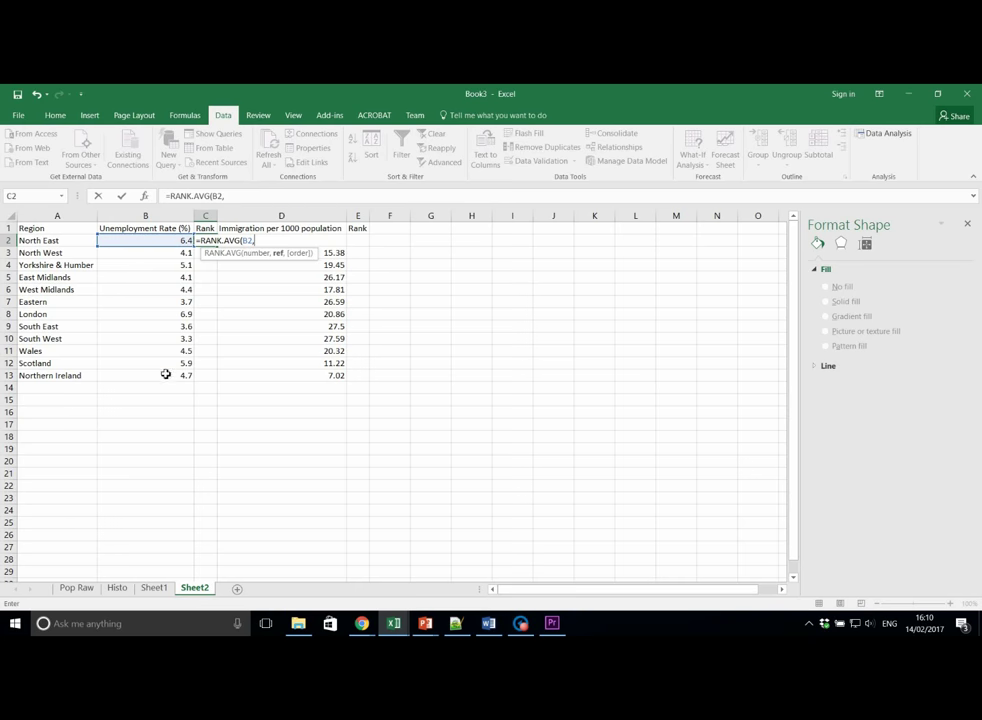
pyautogui.moveTo(166, 374); pyautogui.dragTo(160, 254)
pyautogui.write(',')
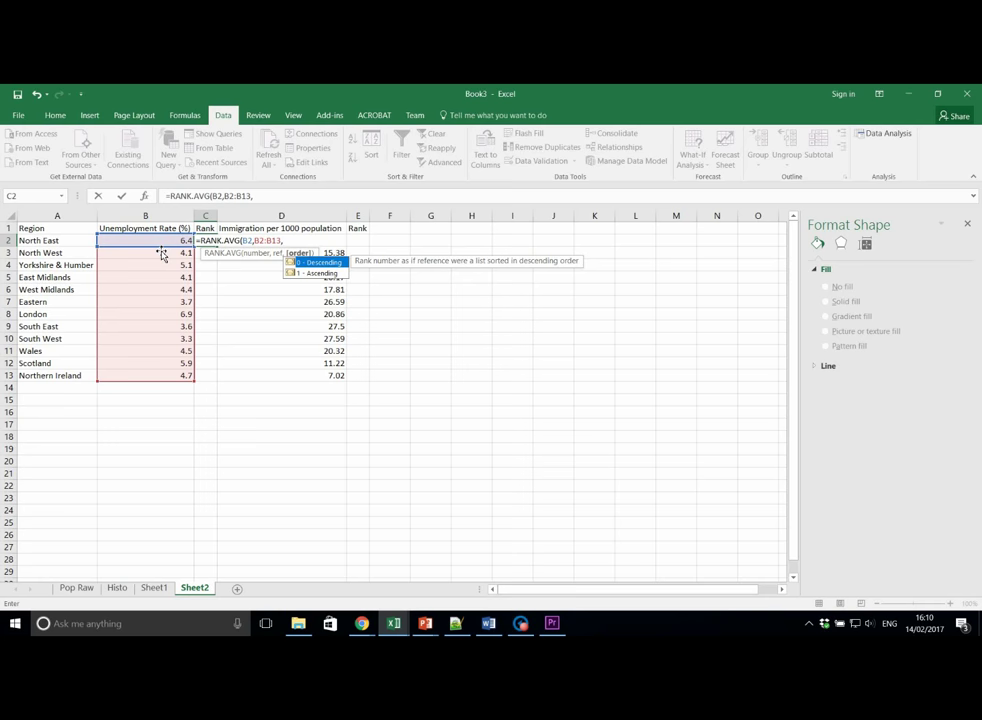
pyautogui.write('0')
pyautogui.write(')')
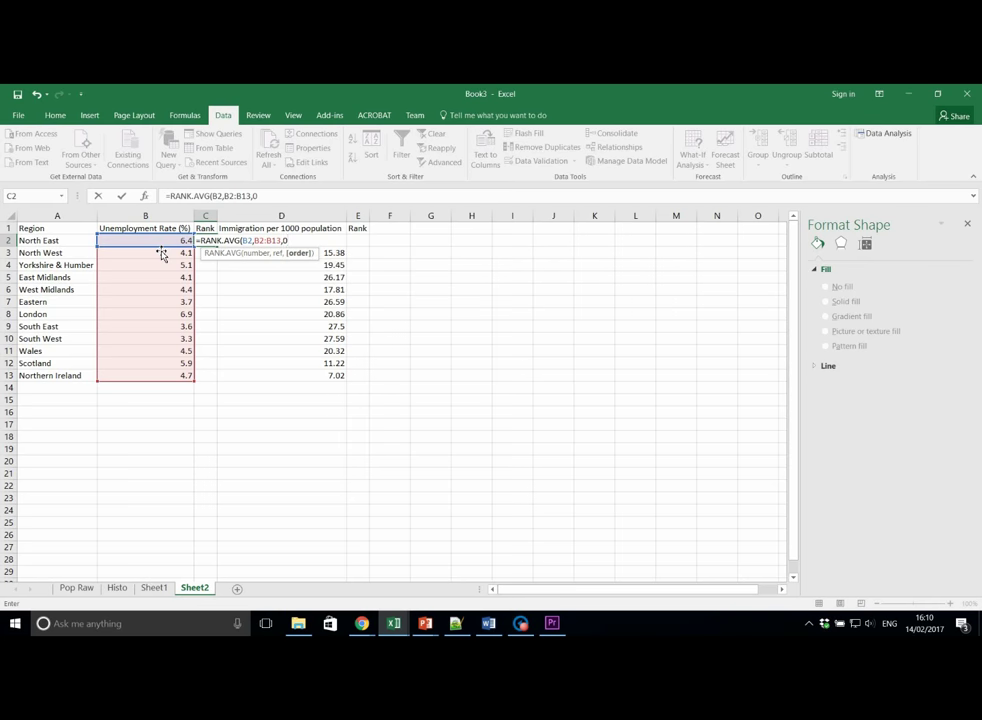
pyautogui.press('Return')
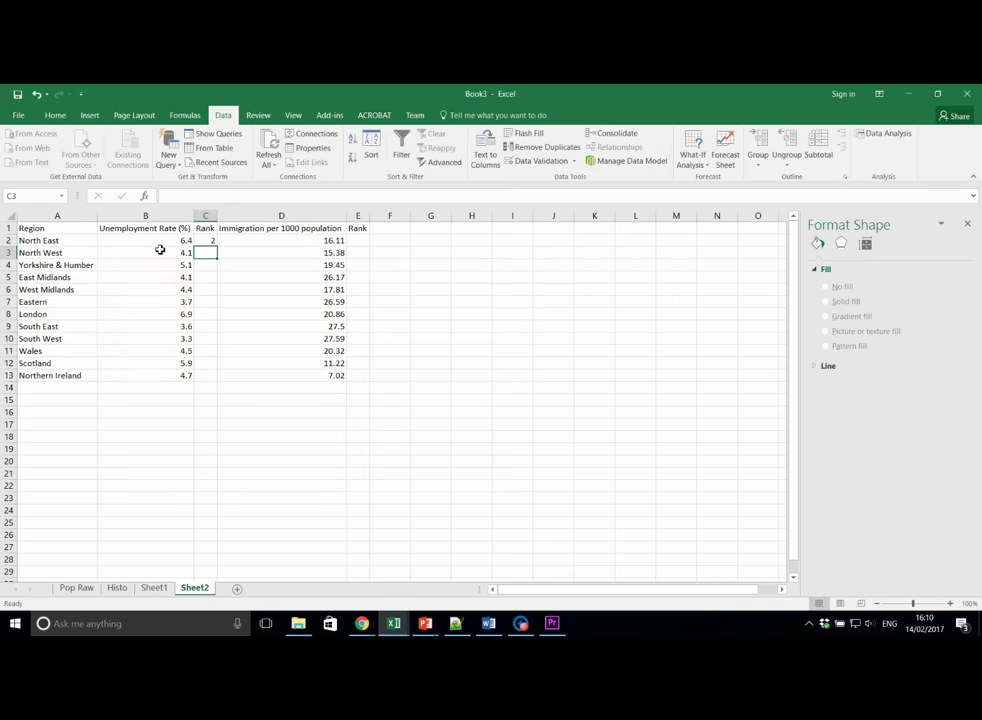
# Fill the C2 rank formula down to C13 and inspect the copied formula in C3
pyautogui.click(206, 241)
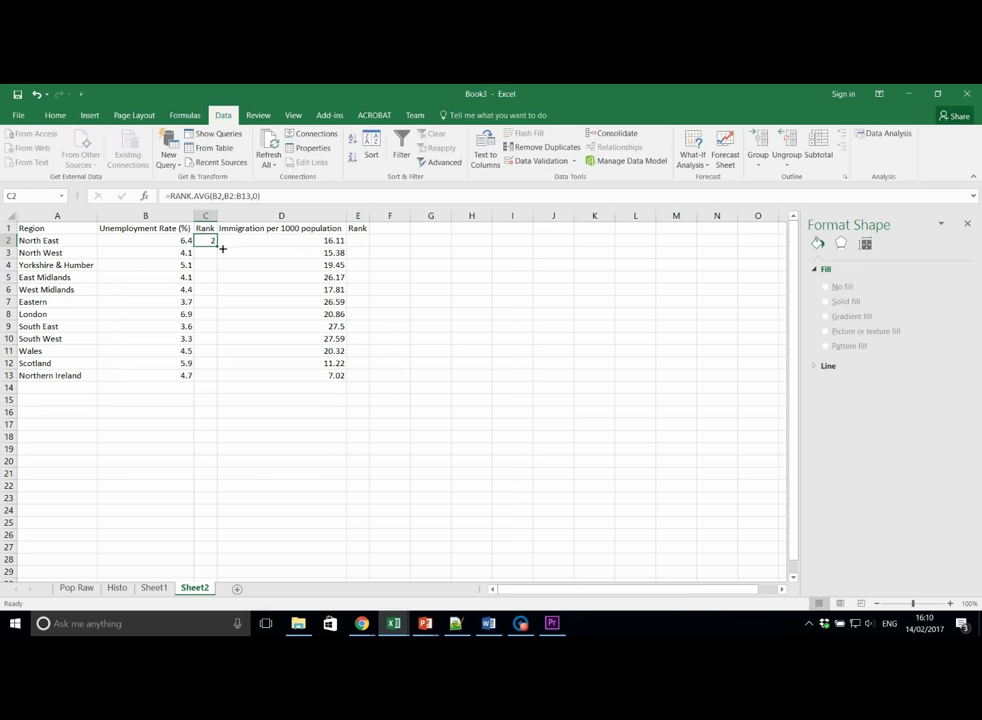
pyautogui.doubleClick(217, 246)
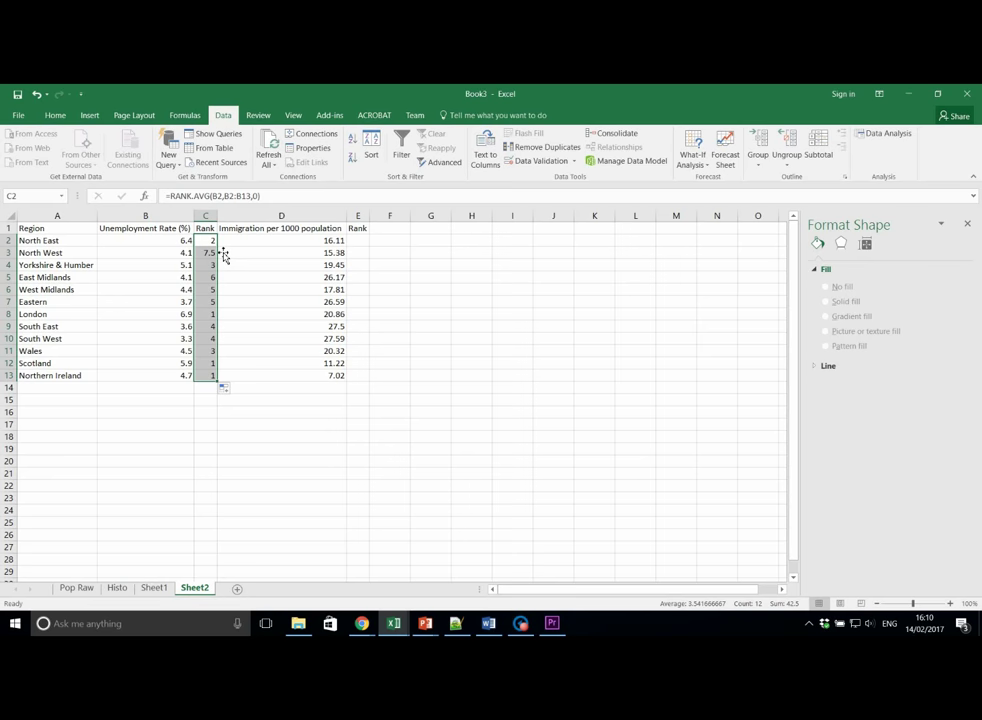
pyautogui.click(209, 253)
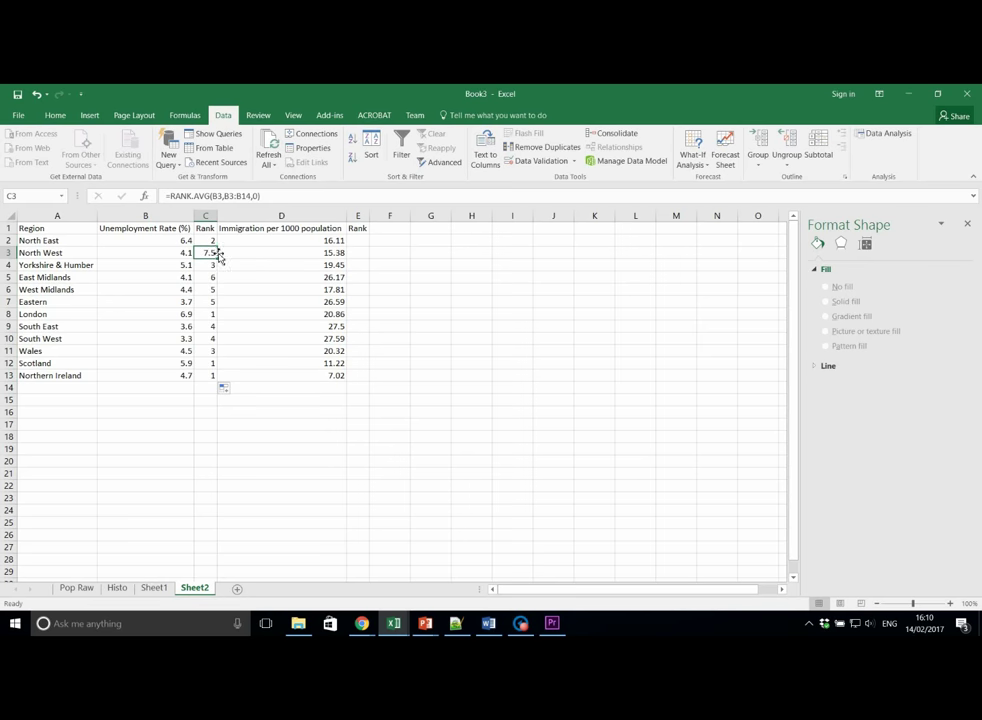
# Make the ranking range in C2's formula absolute as $B$2:$B$13 and fill the formula down to C13
pyautogui.click(212, 240)
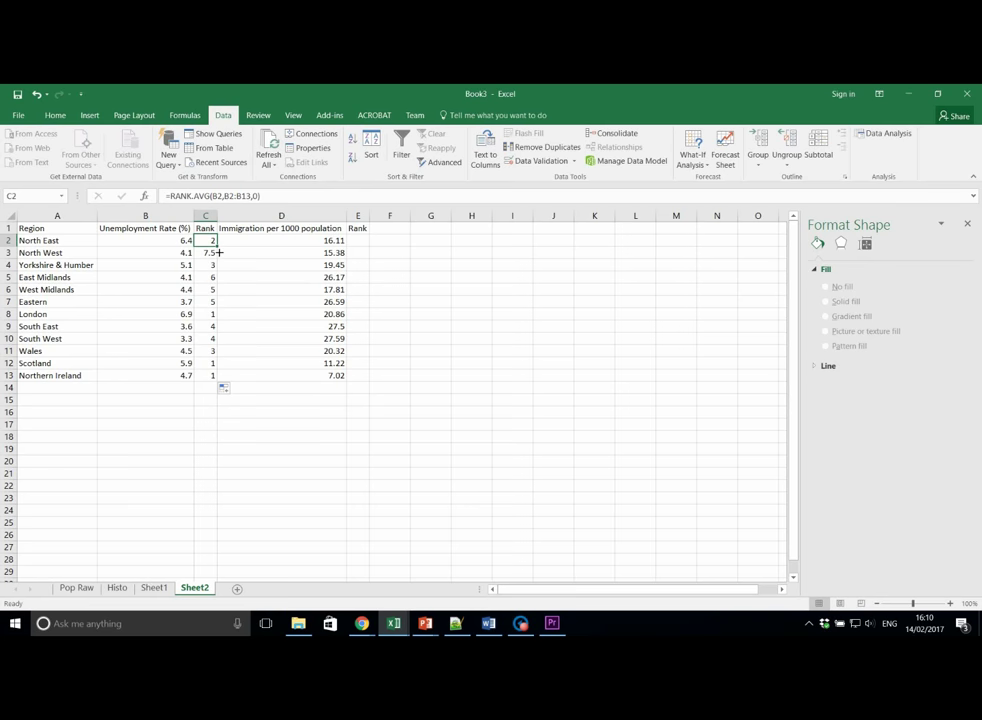
pyautogui.press('F2')
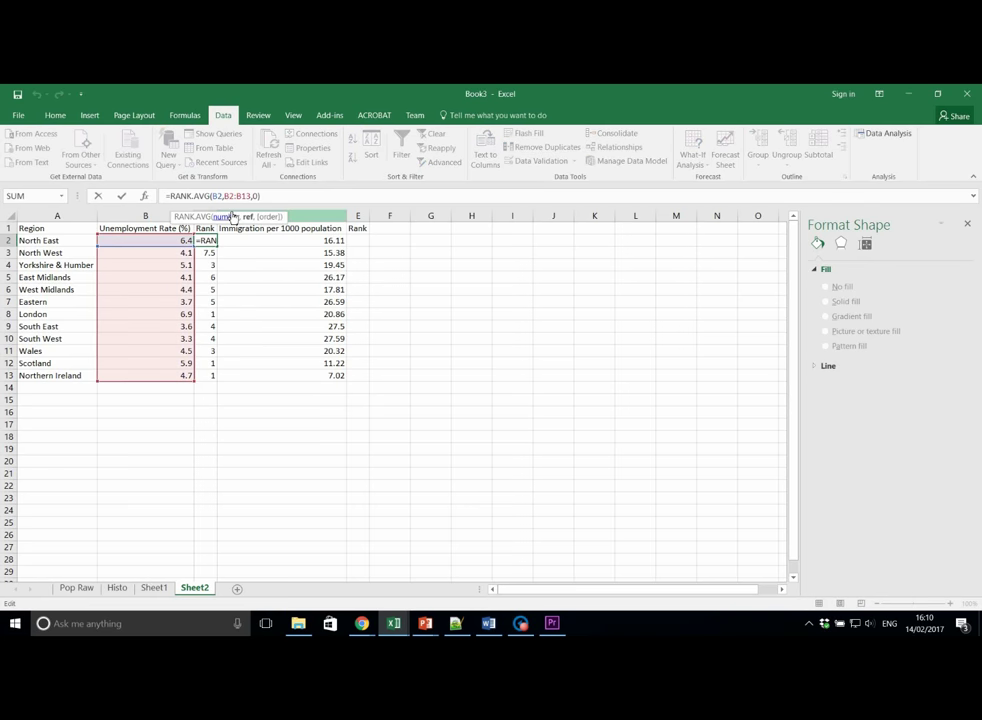
pyautogui.click(227, 196)
pyautogui.write('$')
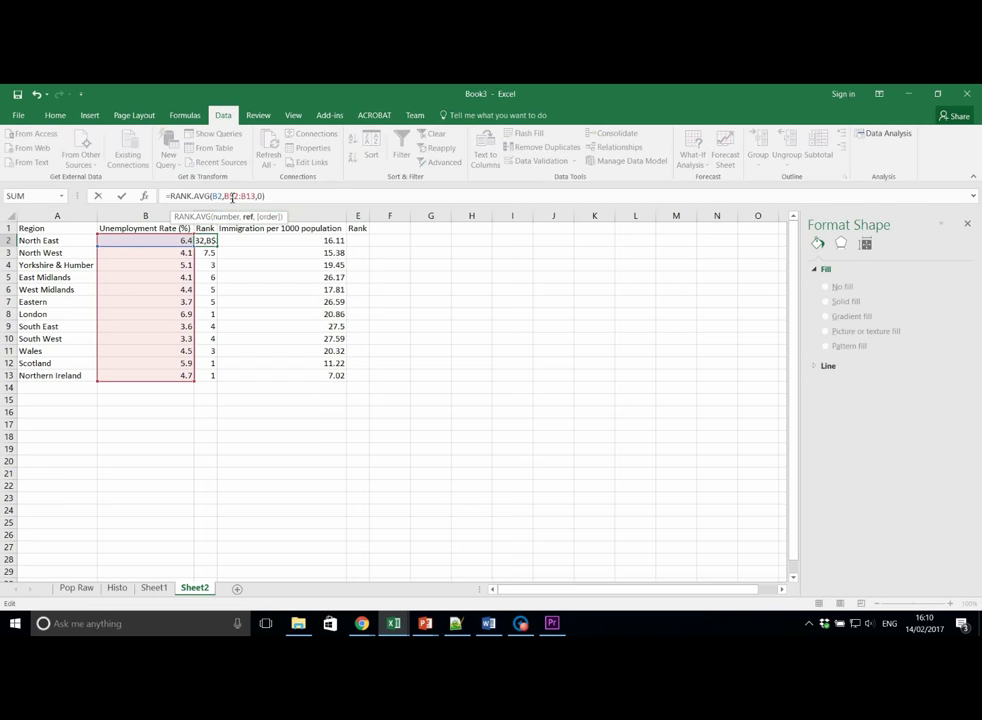
pyautogui.click(225, 196)
pyautogui.write('$B$')
pyautogui.click(252, 196)
pyautogui.write('$')
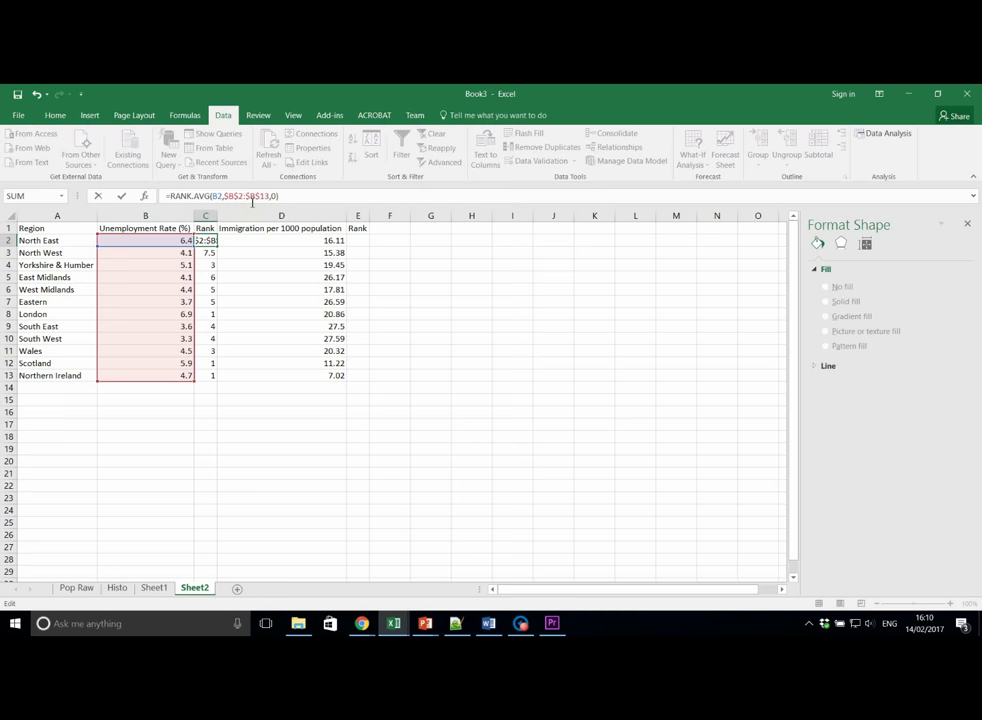
pyautogui.press('Return')
pyautogui.click(209, 240)
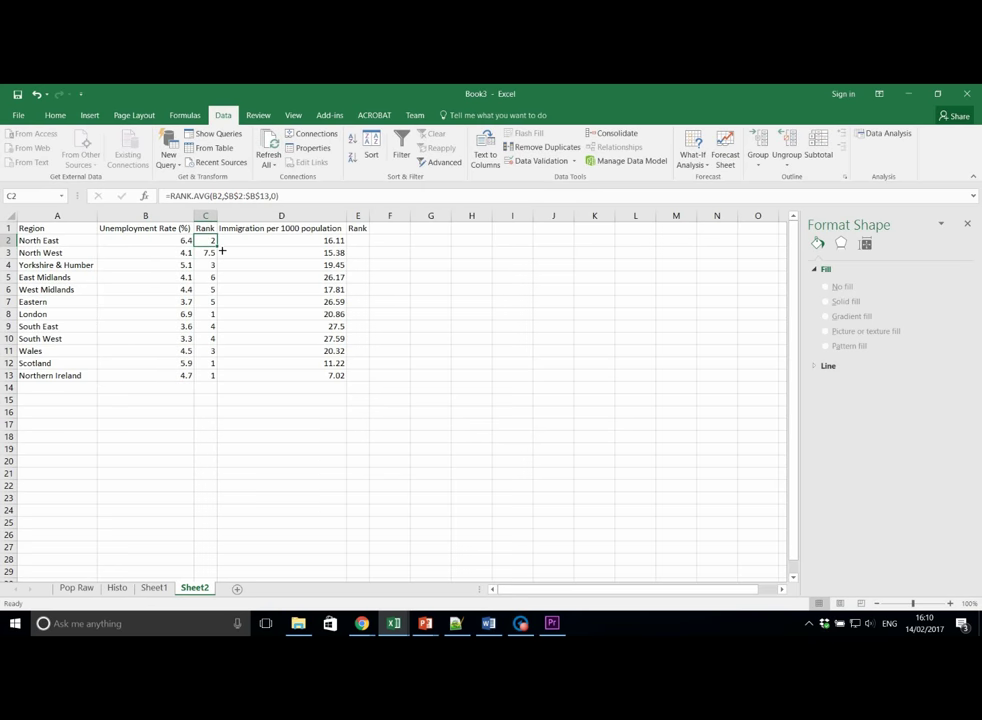
pyautogui.doubleClick(222, 250)
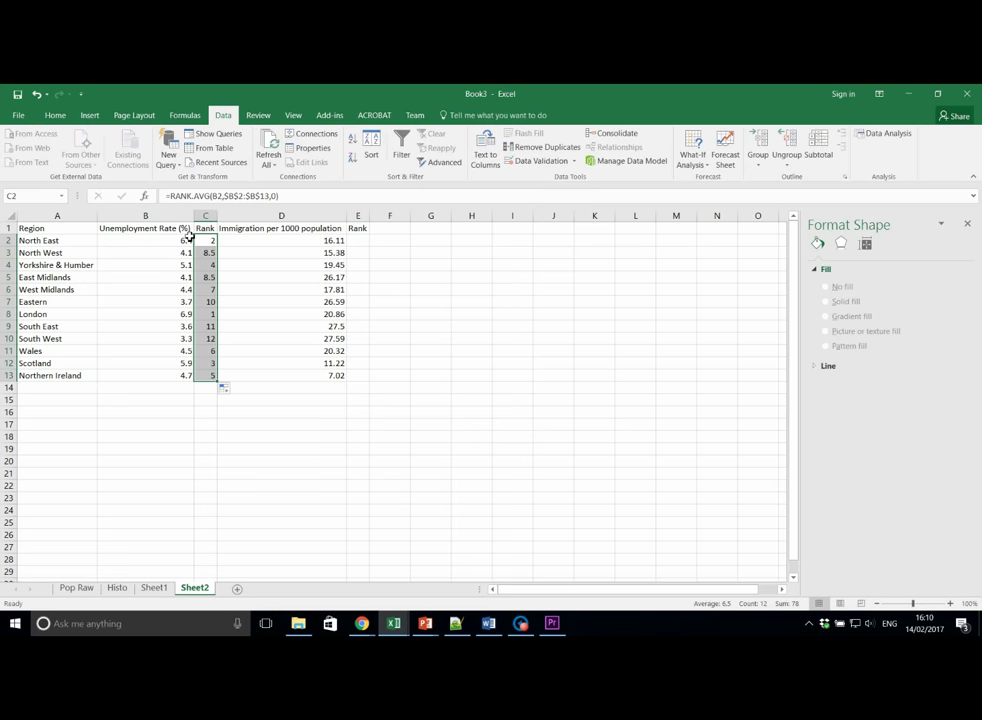
# Begin a RANK.AVG formula in E2 that ranks D2 against the immigration values in D2:D13
pyautogui.click(359, 242)
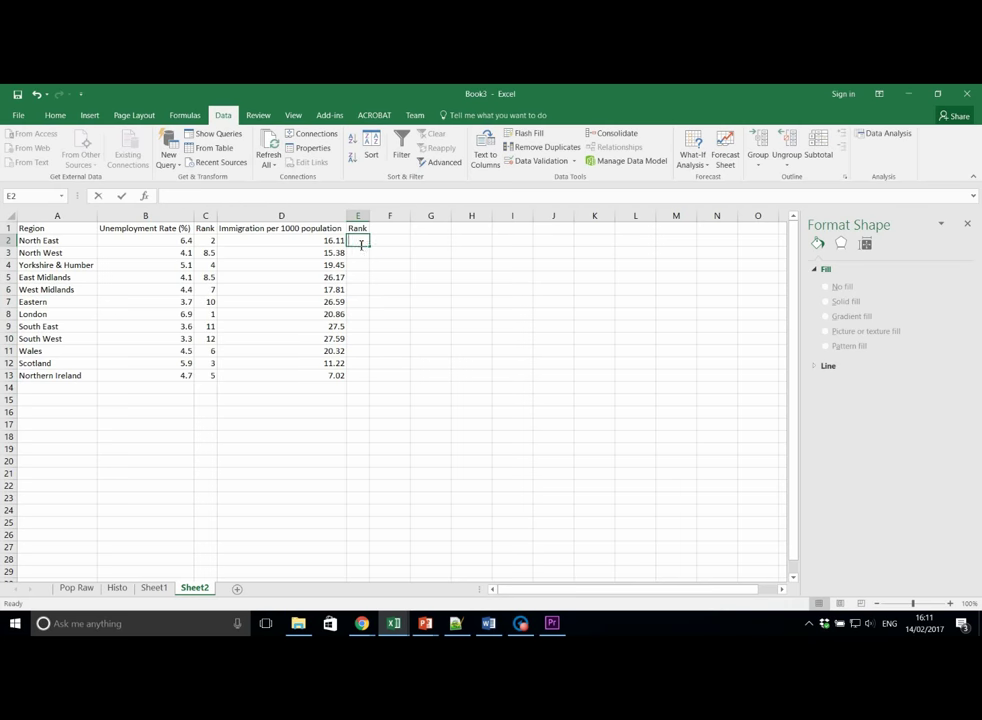
pyautogui.write('=RANK')
pyautogui.press('Tab')
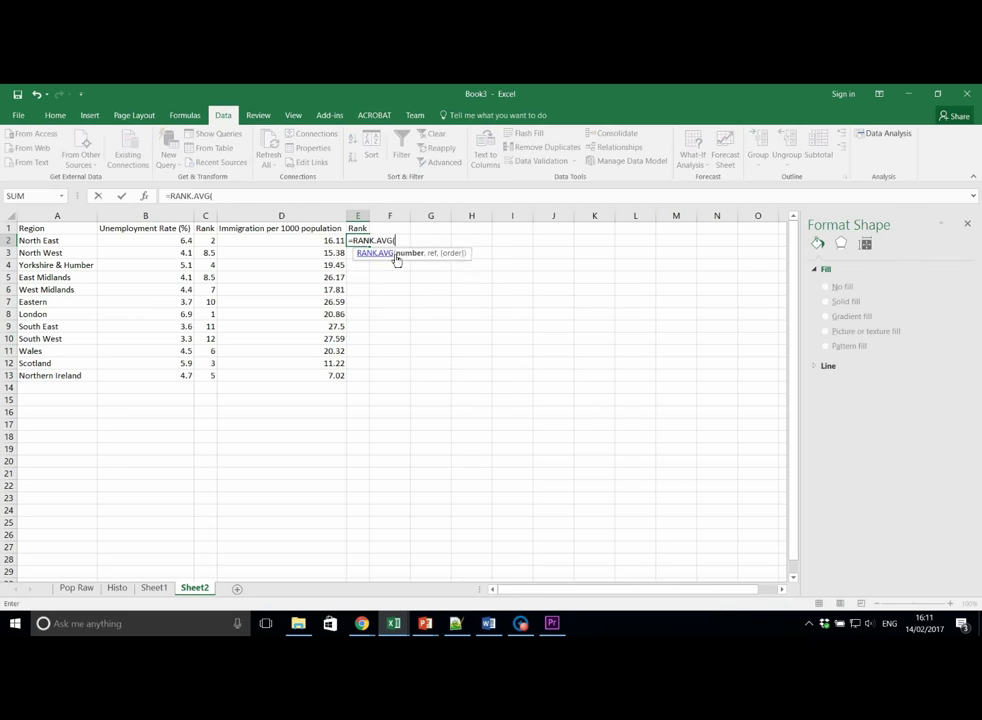
pyautogui.click(295, 246)
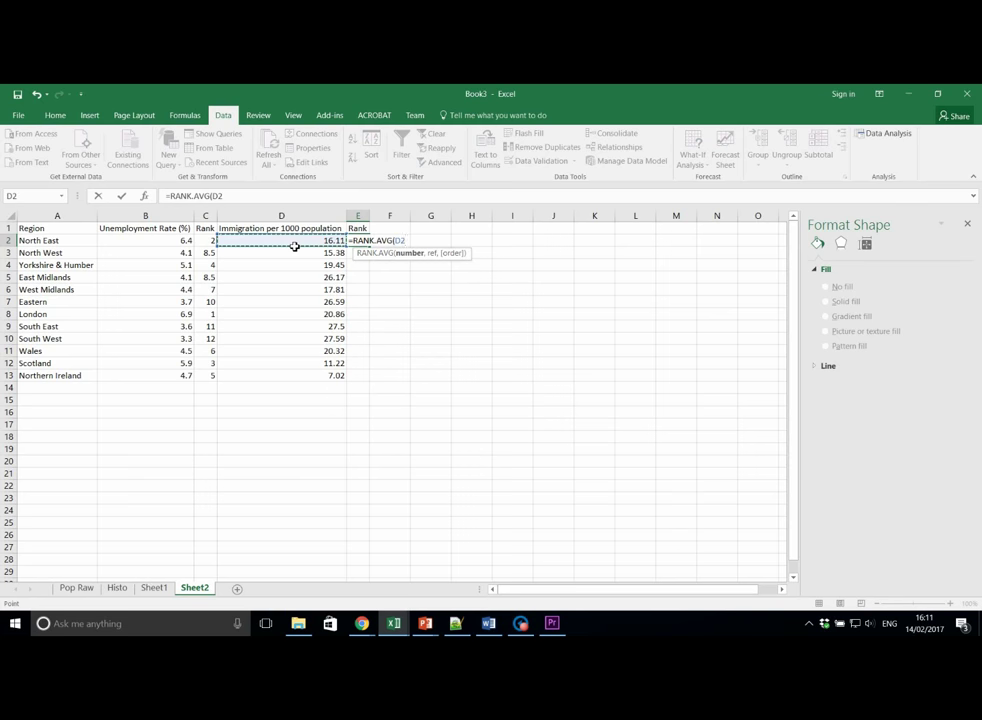
pyautogui.write(',')
pyautogui.moveTo(316, 383); pyautogui.dragTo(299, 247)
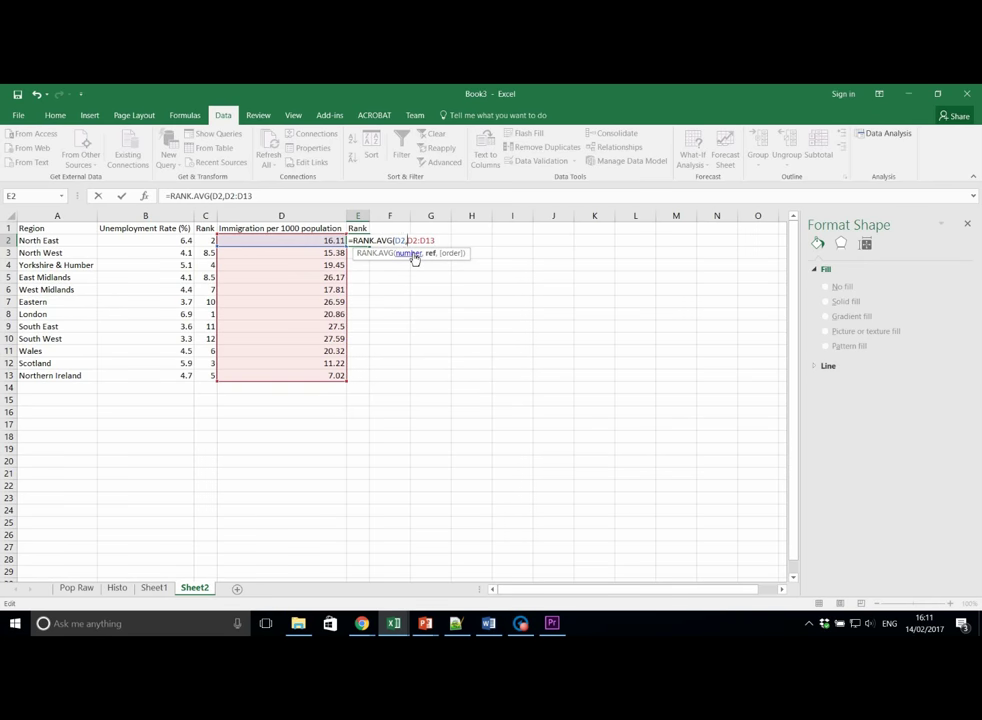
# Make the ranking range absolute as $D$2:$D$13 and complete E2's formula with descending order 0
pyautogui.write('$')
pyautogui.press('Right')
pyautogui.write('$')
pyautogui.press('Right')
pyautogui.press('Right')
pyautogui.press('Right')
pyautogui.write('$')
pyautogui.press('Left')
pyautogui.press('Left')
pyautogui.write('$')
pyautogui.press('Right')
pyautogui.press('Right')
pyautogui.press('Right')
pyautogui.write(',0)')
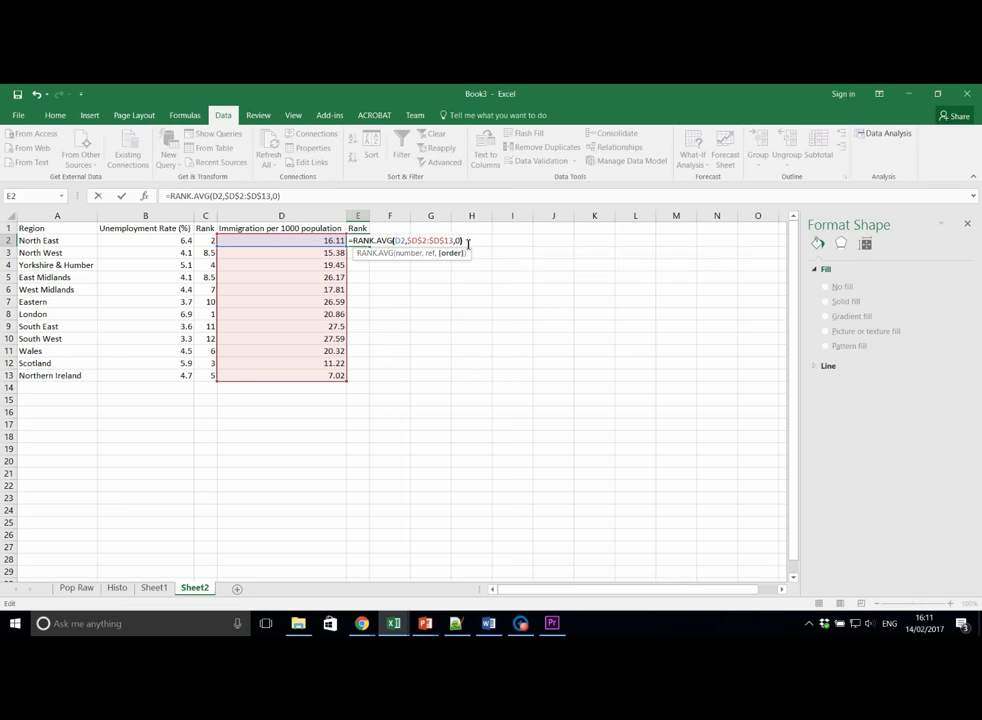
pyautogui.press('Return')
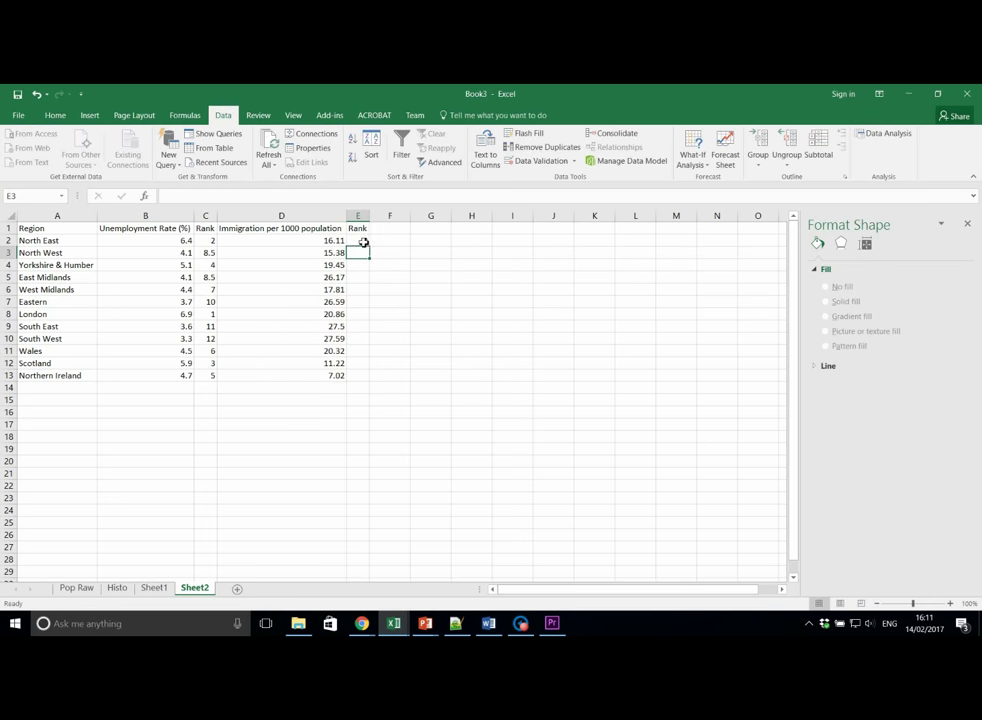
# Fill the immigration rank formula from E2 down to E13
pyautogui.click(362, 242)
pyautogui.doubleClick(376, 251)
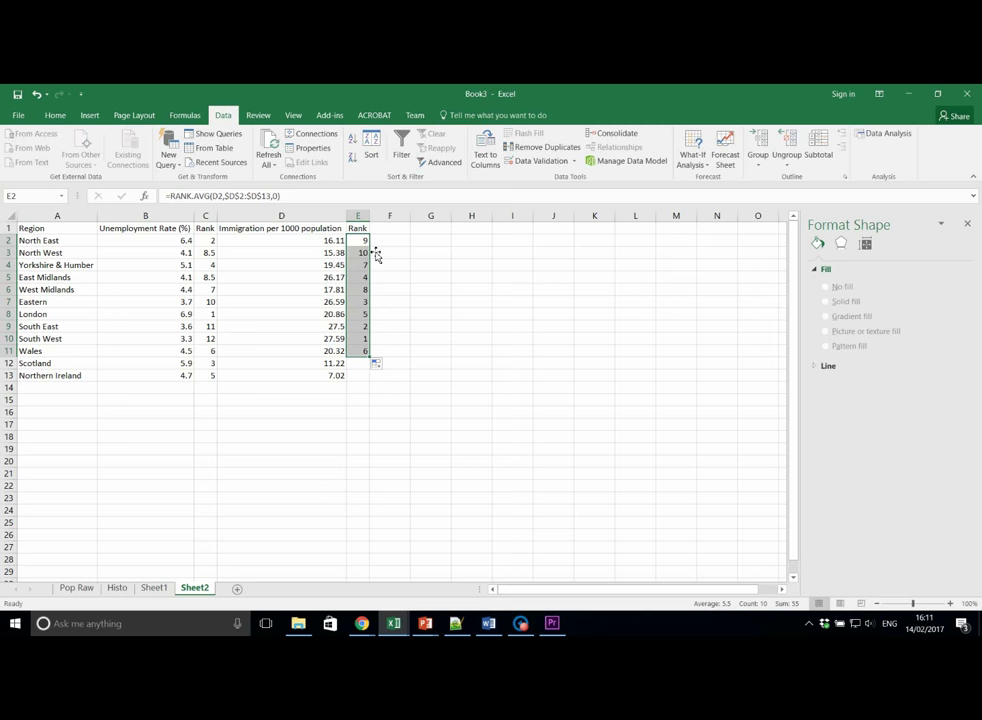
pyautogui.moveTo(371, 358); pyautogui.dragTo(375, 386)
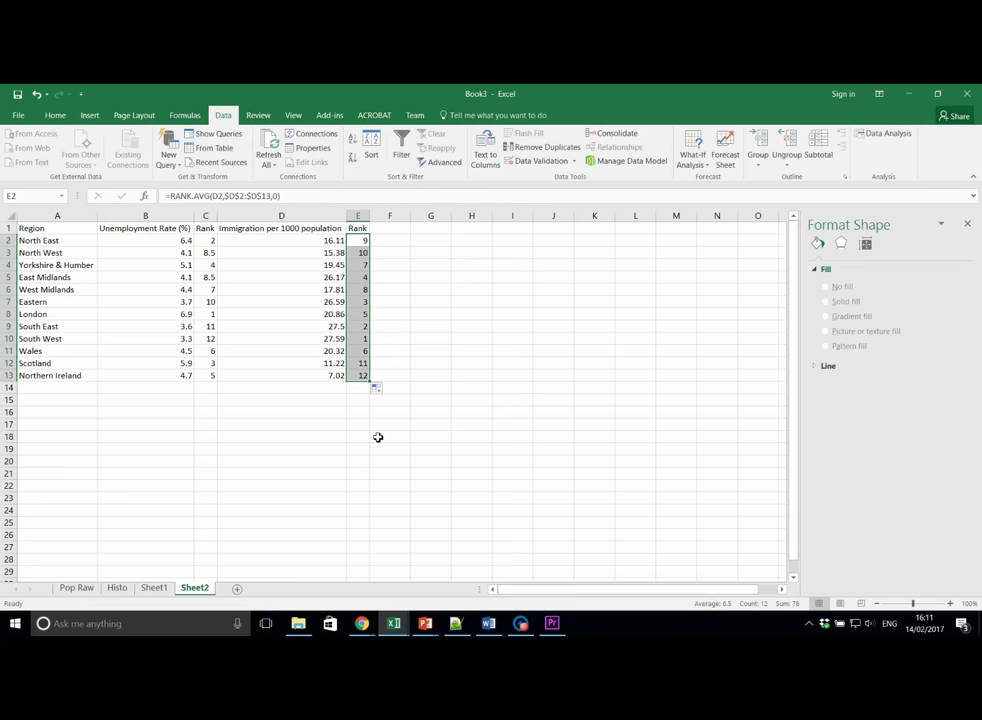
# Add the column headers di in F1 and di^2 in G1
pyautogui.click(392, 229)
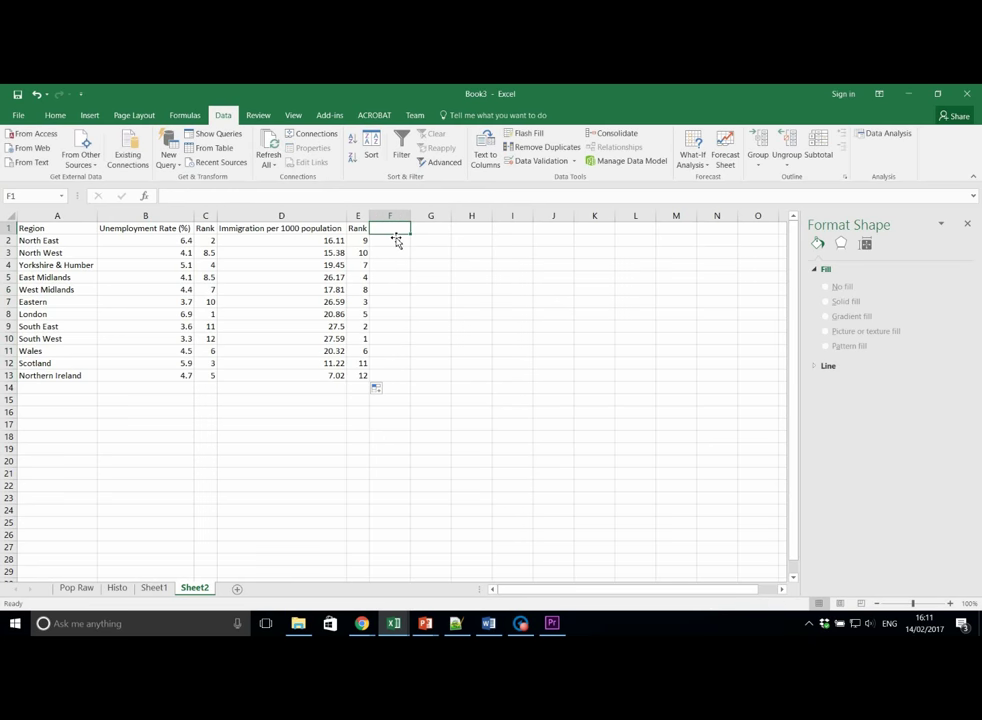
pyautogui.write('di')
pyautogui.press('Tab')
pyautogui.write('di')
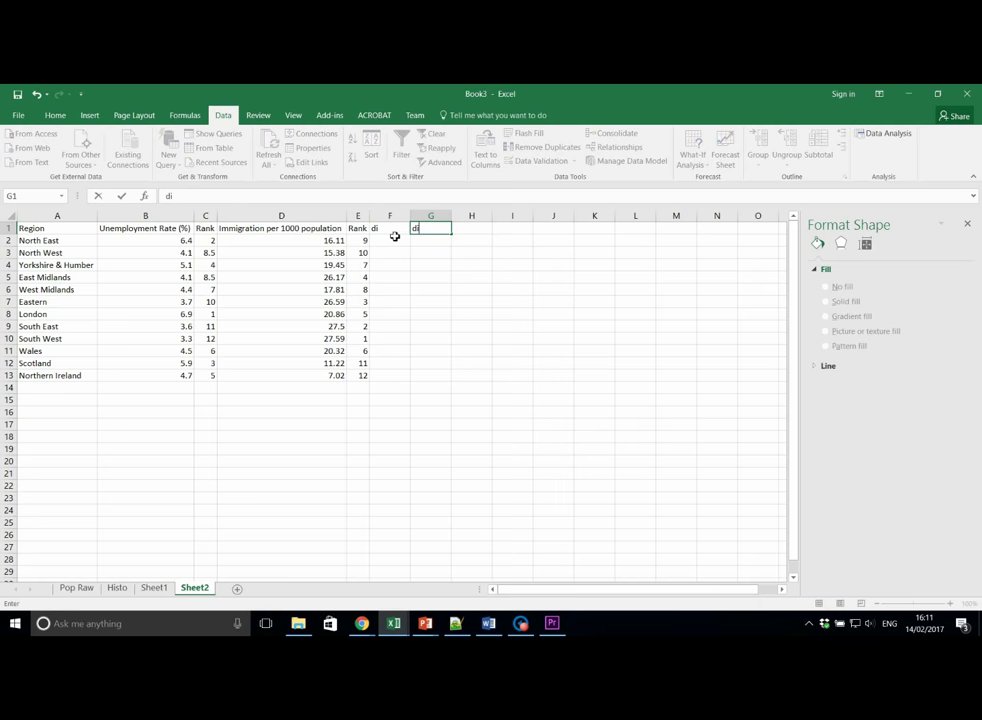
pyautogui.write('^2')
pyautogui.press('Return')
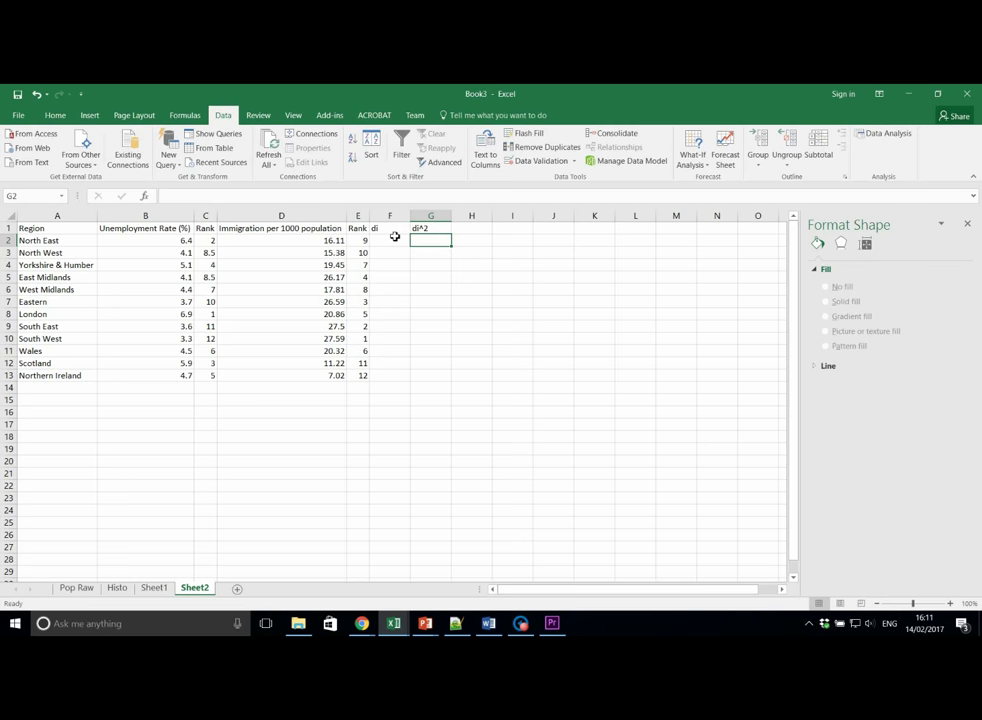
# Enter =C2-E2 in F2 to get the rank difference and fill it down to F13
pyautogui.click(397, 242)
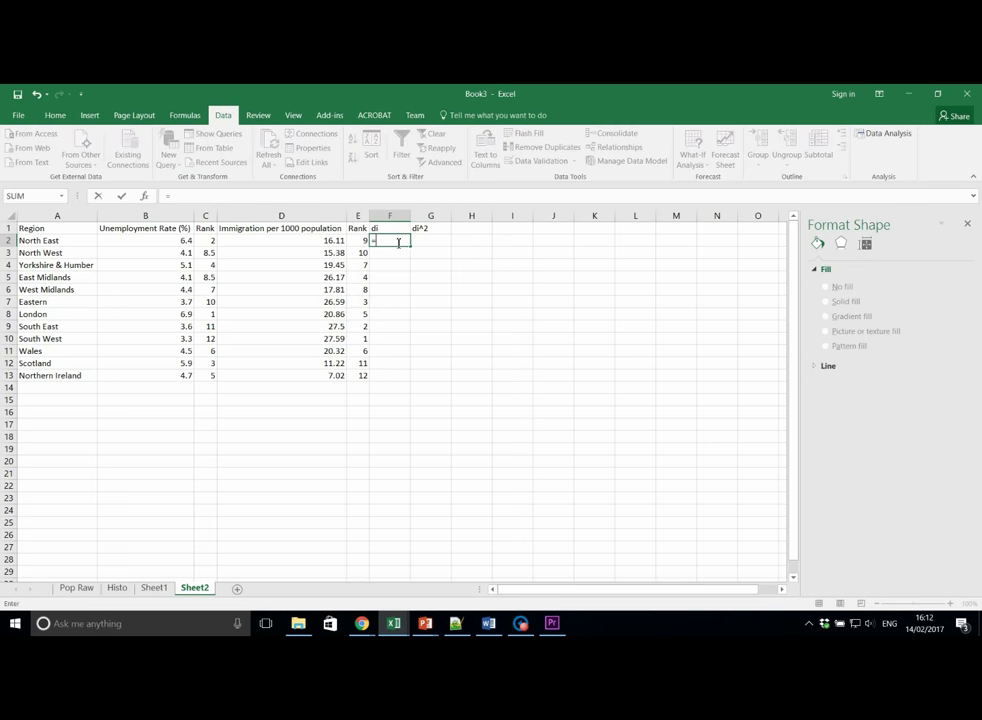
pyautogui.press('Left')
pyautogui.press('Left')
pyautogui.press('Left')
pyautogui.press('Left')
pyautogui.press('Right')
pyautogui.write('-')
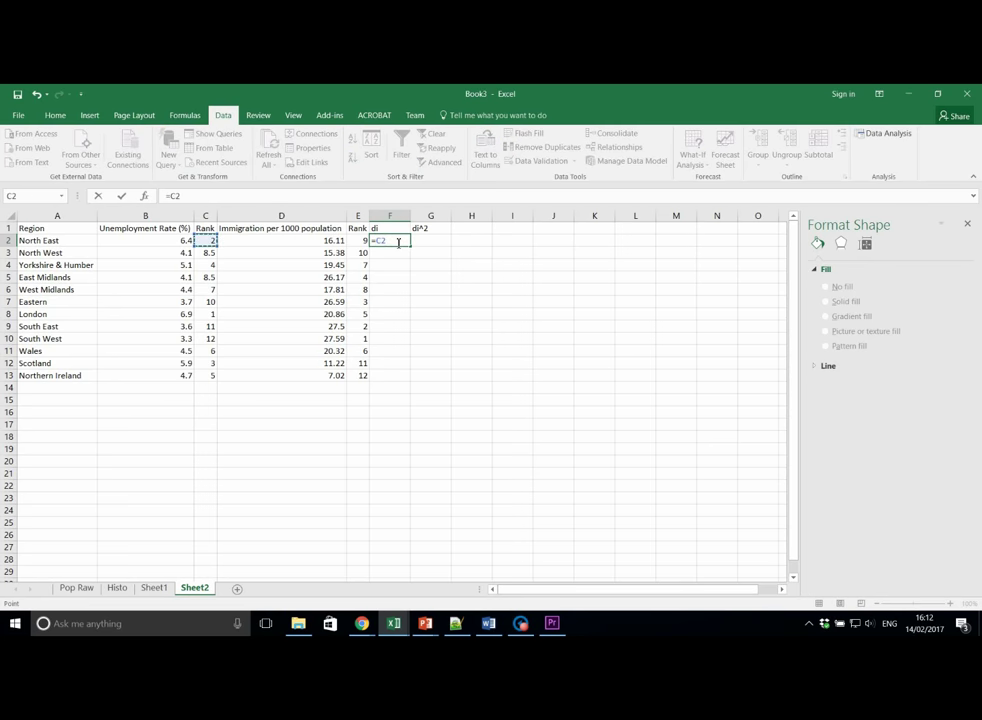
pyautogui.press('Left')
pyautogui.press('Left')
pyautogui.press('Right')
pyautogui.press('Return')
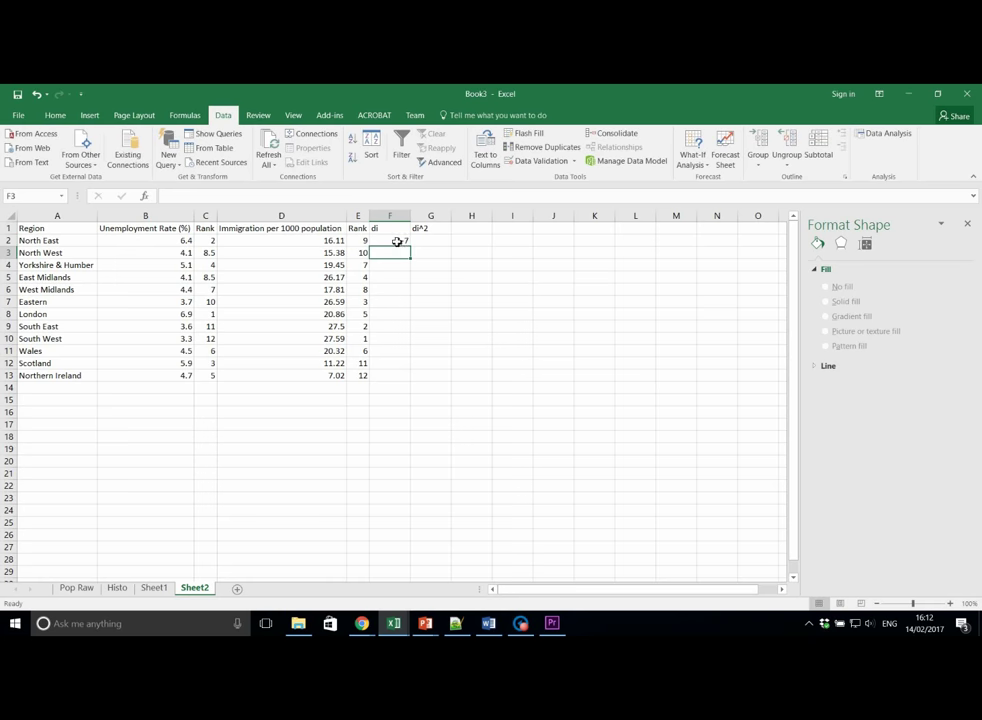
pyautogui.click(404, 245)
pyautogui.doubleClick(411, 247)
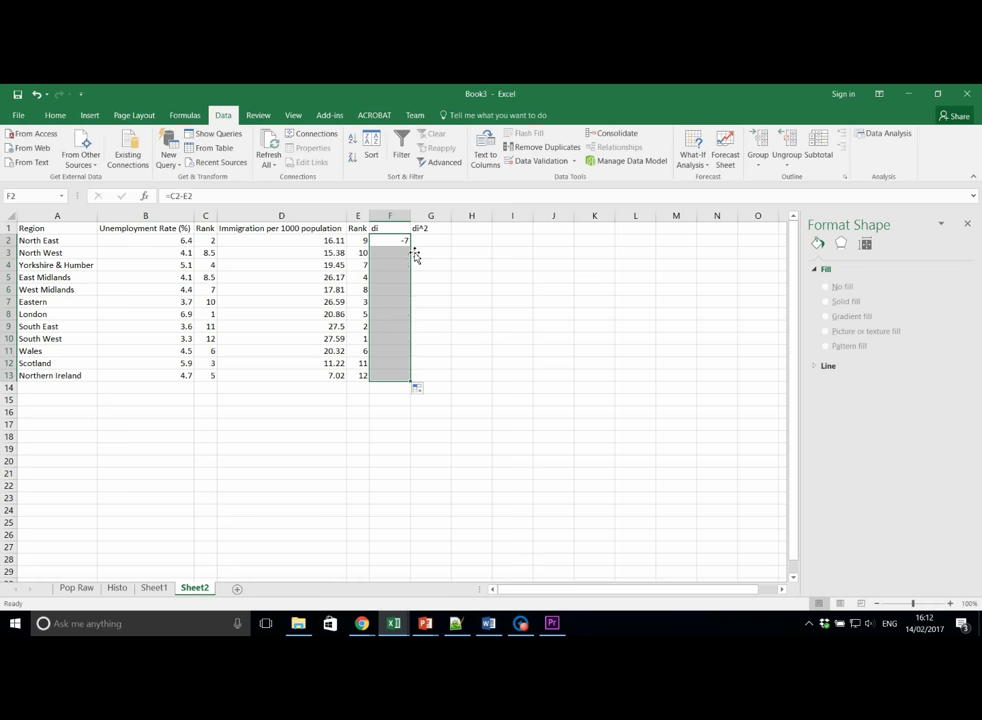
# Enter =F2^2 in G2 to square the rank difference and fill it down to G13
pyautogui.press('Right')
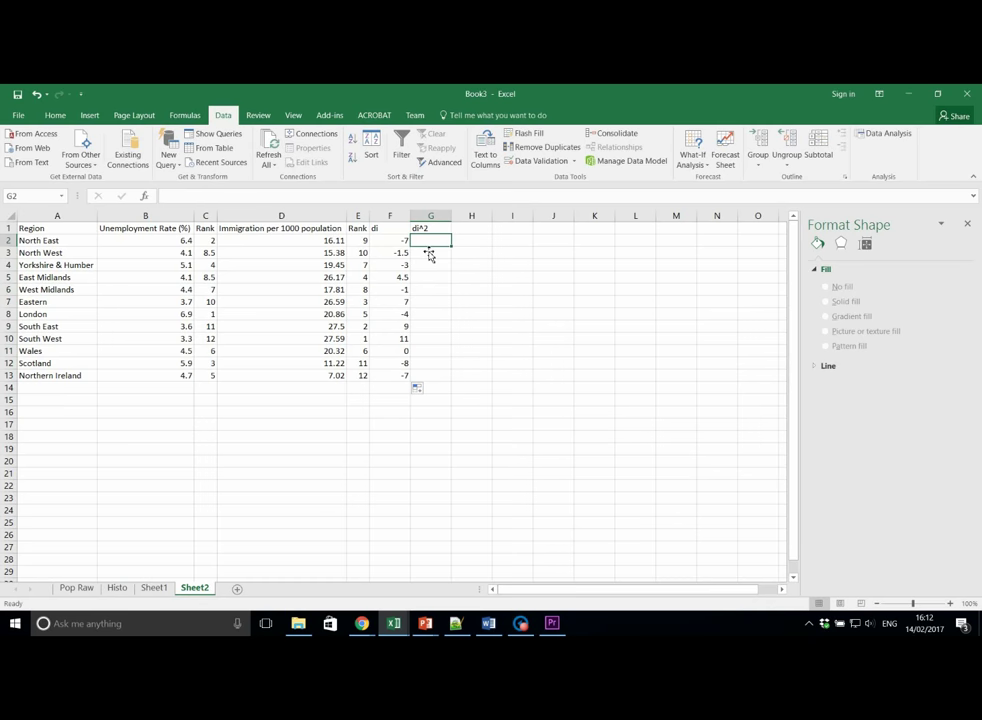
pyautogui.write('=')
pyautogui.press('Left')
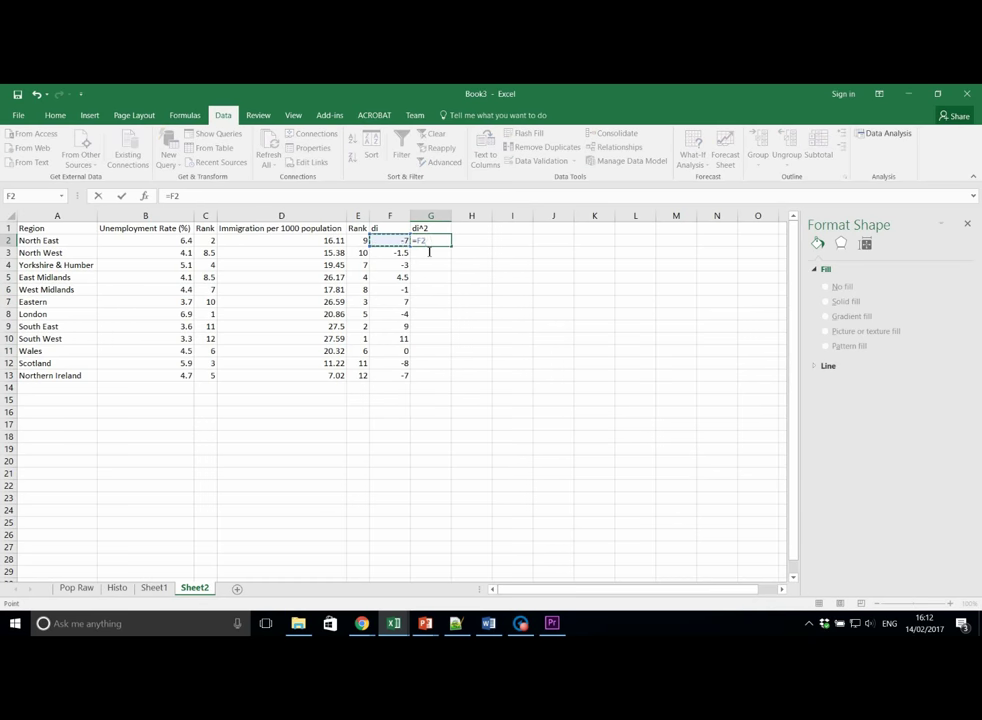
pyautogui.write('^2')
pyautogui.press('Return')
pyautogui.click(437, 241)
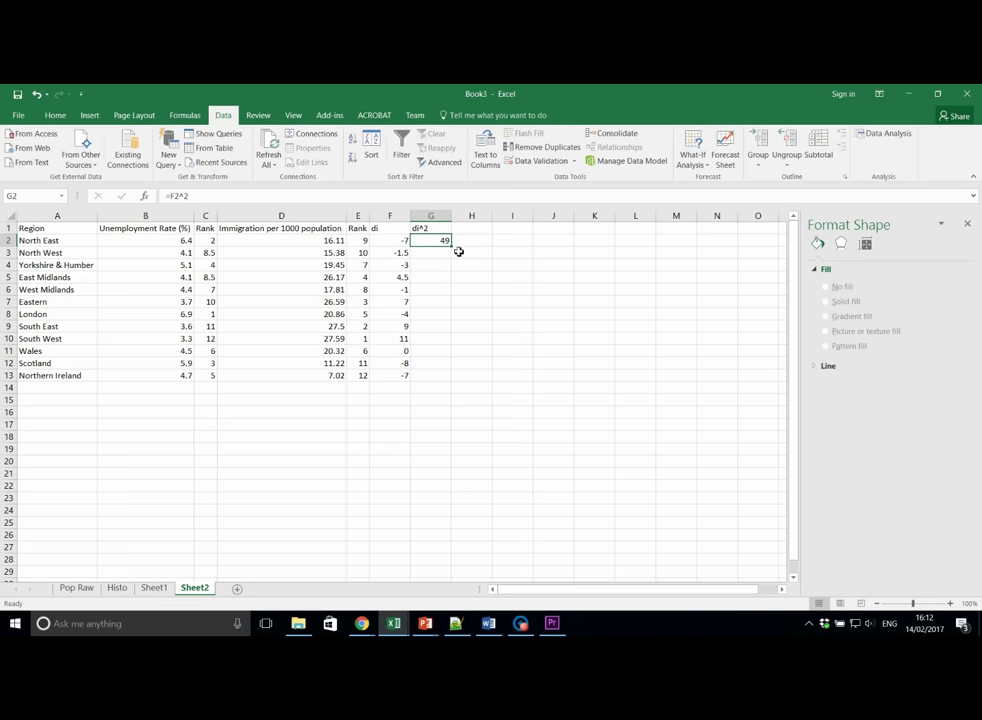
pyautogui.doubleClick(453, 248)
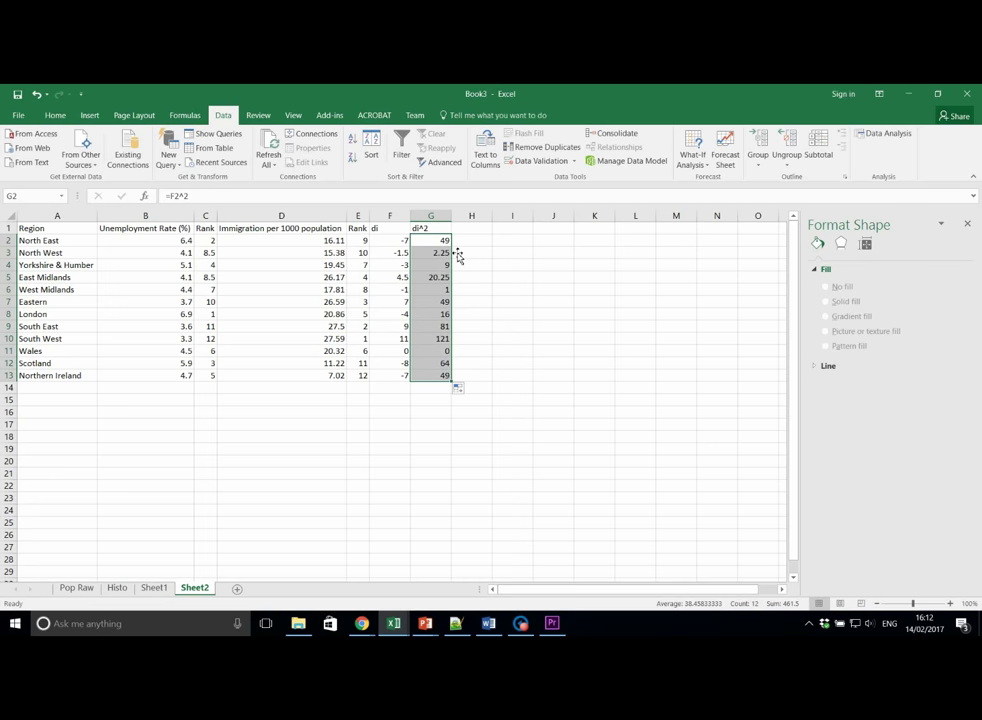
# Enter =SUM(G2:G14) in G14 beneath the squared differences
pyautogui.click(428, 391)
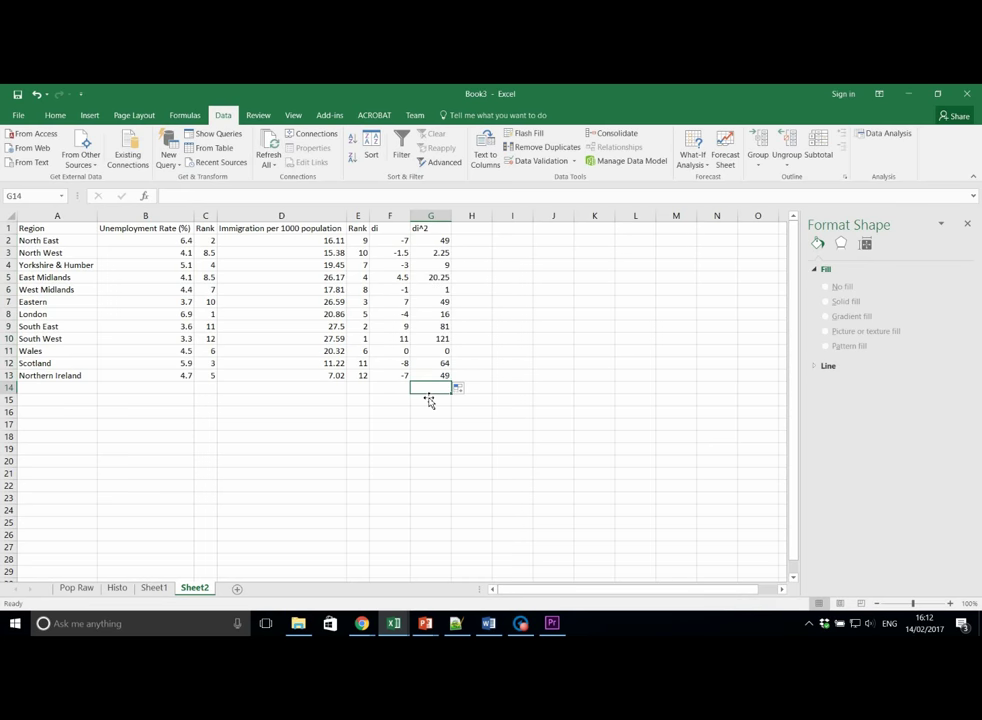
pyautogui.write('=SUM')
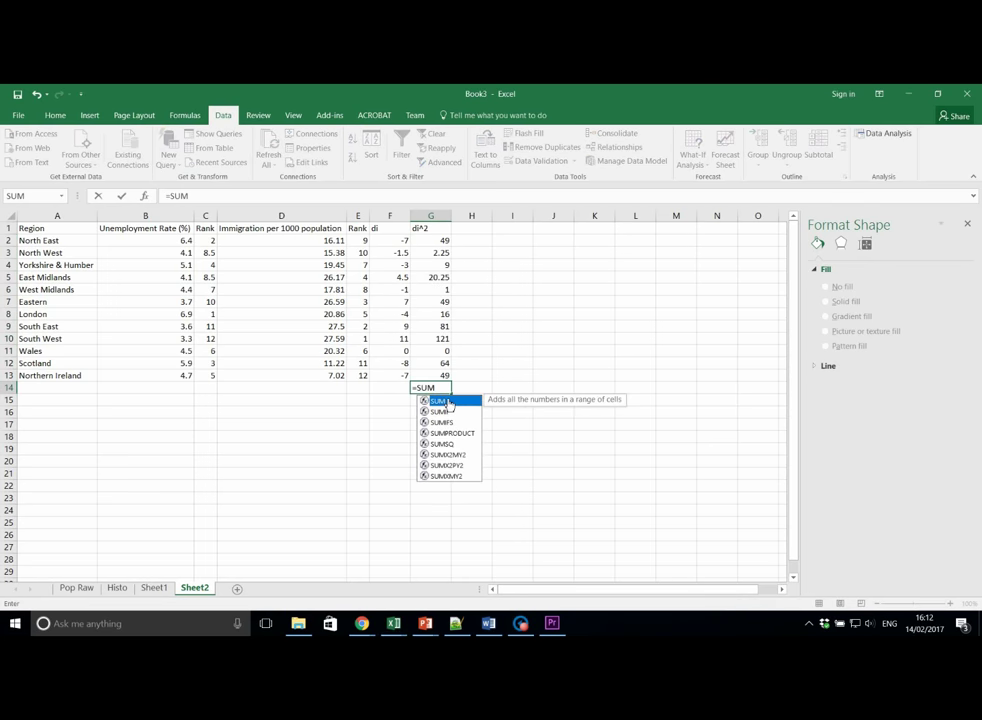
pyautogui.doubleClick(449, 404)
pyautogui.moveTo(441, 244); pyautogui.dragTo(438, 386)
pyautogui.write(')')
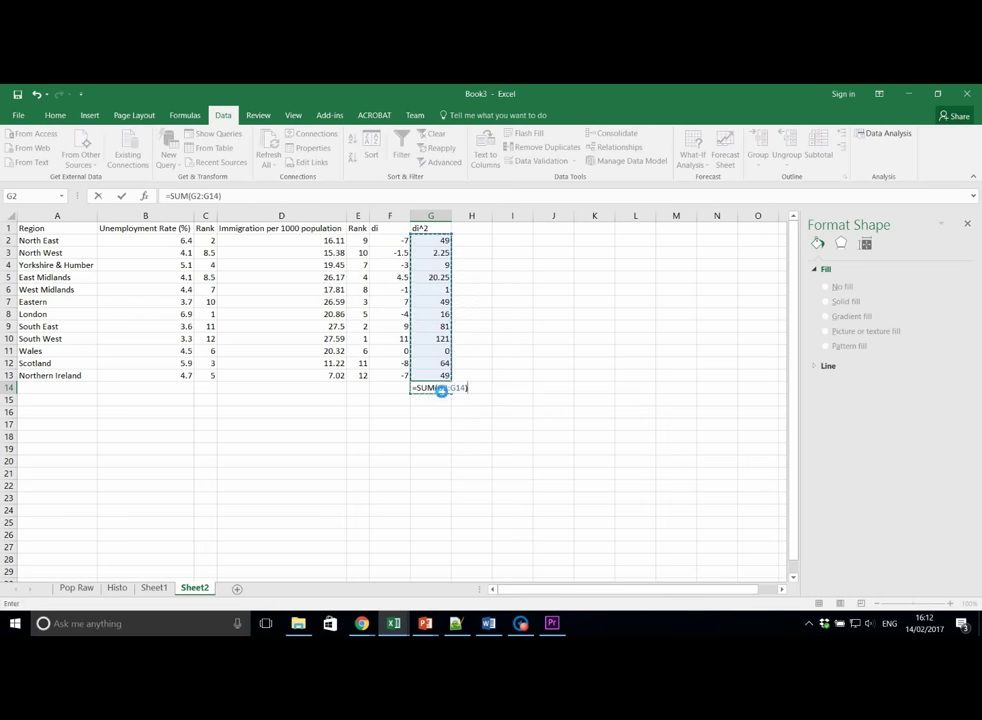
pyautogui.press('Return')
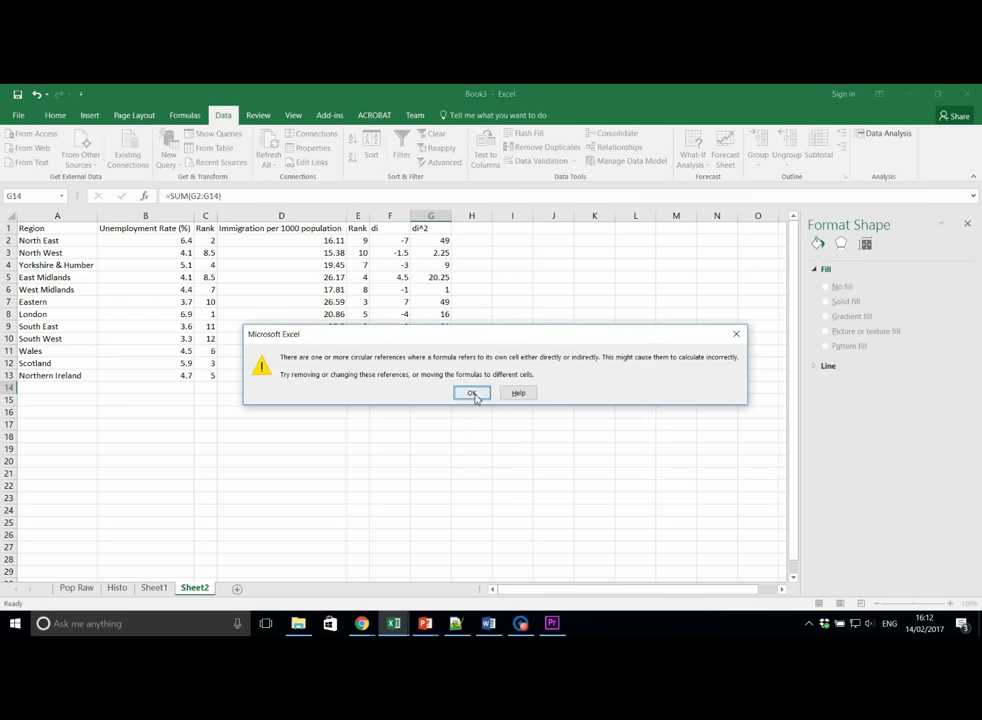
pyautogui.click(474, 395)
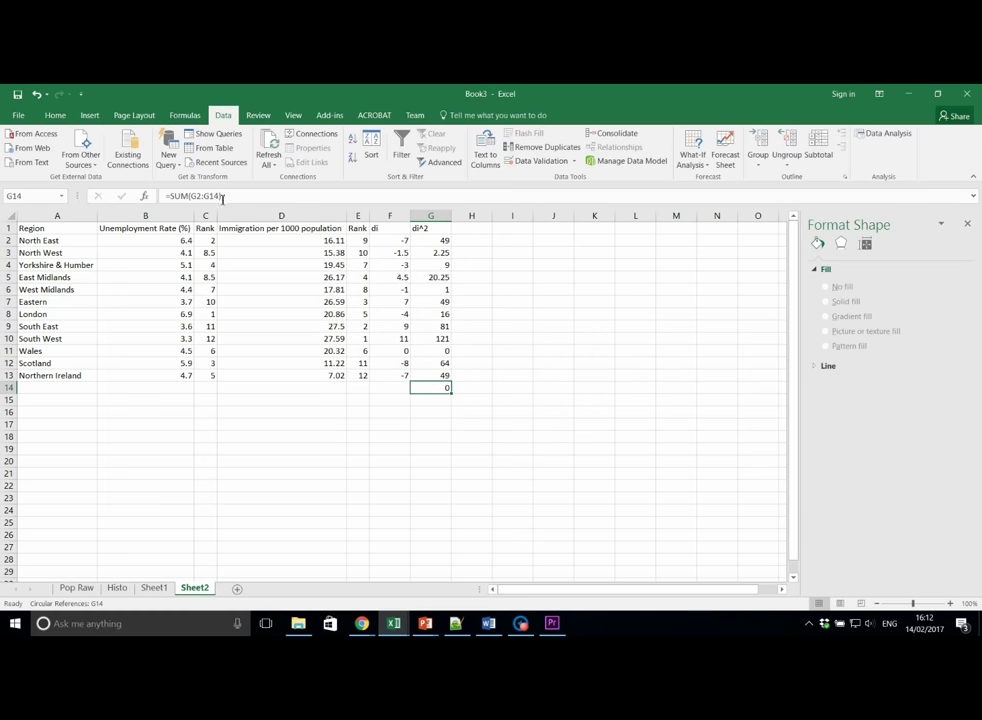
# Correct the SUM range in G14 to G2:G13 and make the total bold
pyautogui.click(222, 198)
pyautogui.press('BackSpace')
pyautogui.press('BackSpace')
pyautogui.write('3)')
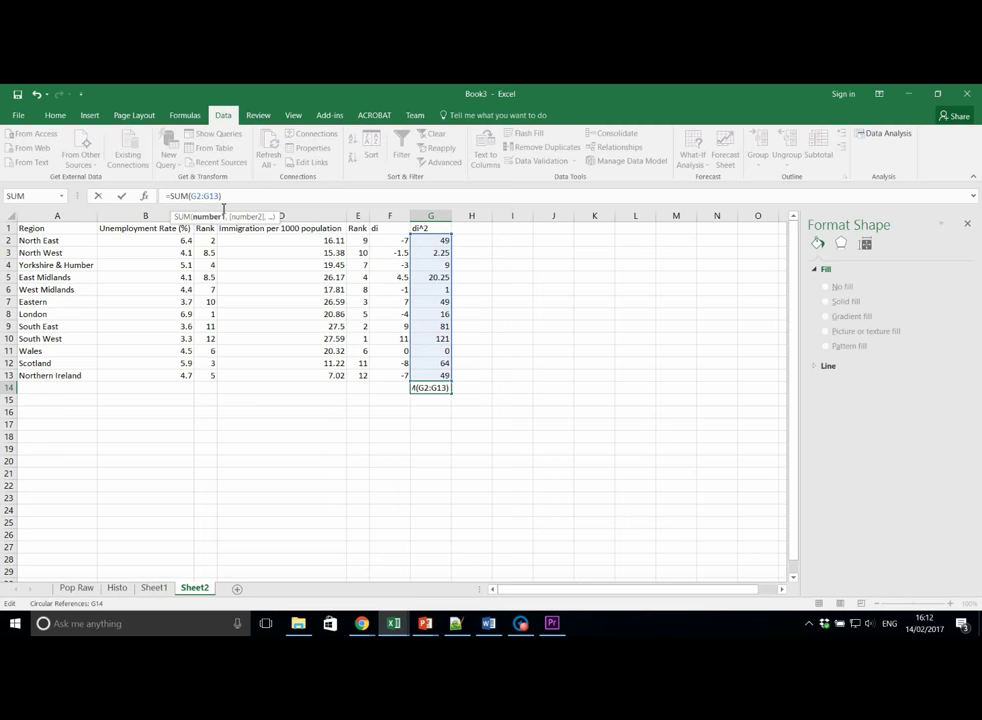
pyautogui.press('Return')
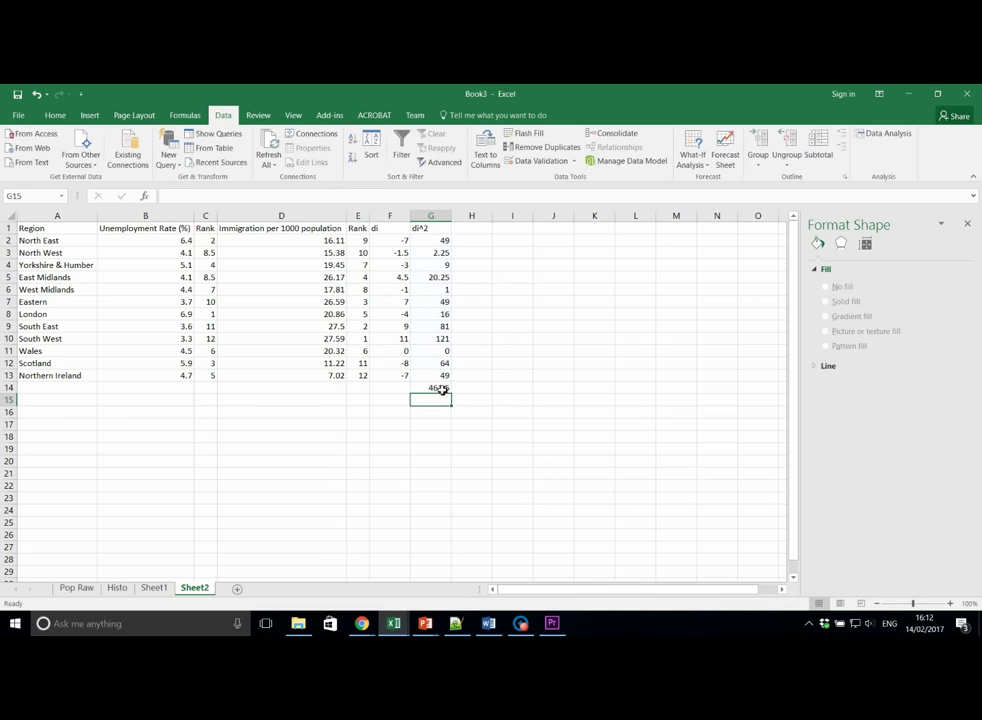
pyautogui.click(442, 389)
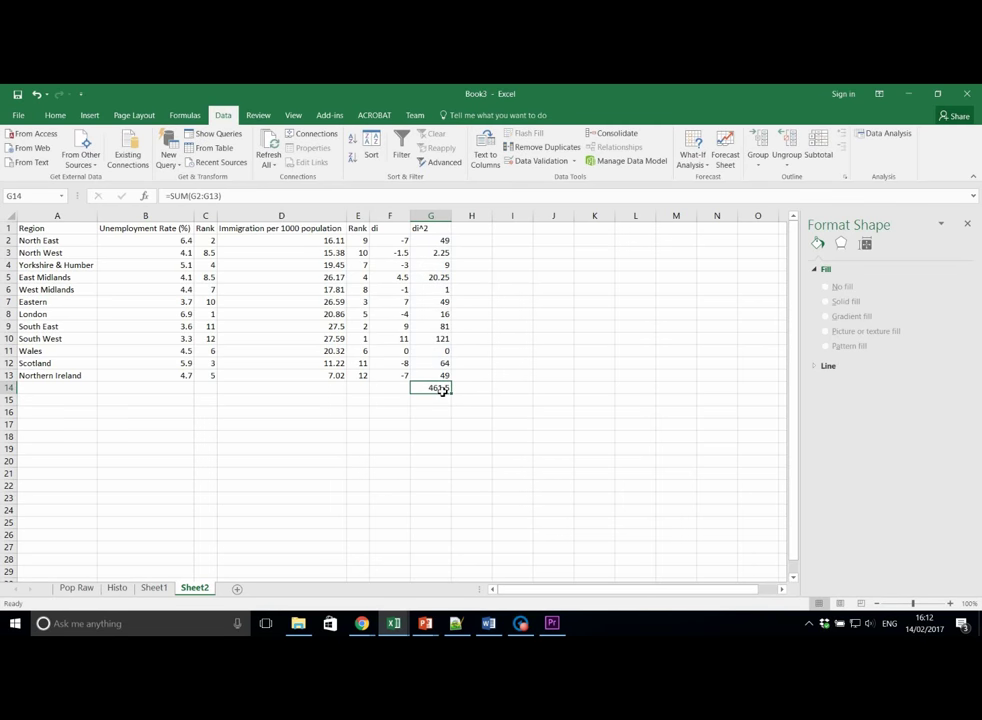
pyautogui.hotkey('ctrl', 'b')
pyautogui.click(446, 400)
pyautogui.click(444, 388)
# Enter the label Sample Size in A15
pyautogui.click(80, 400)
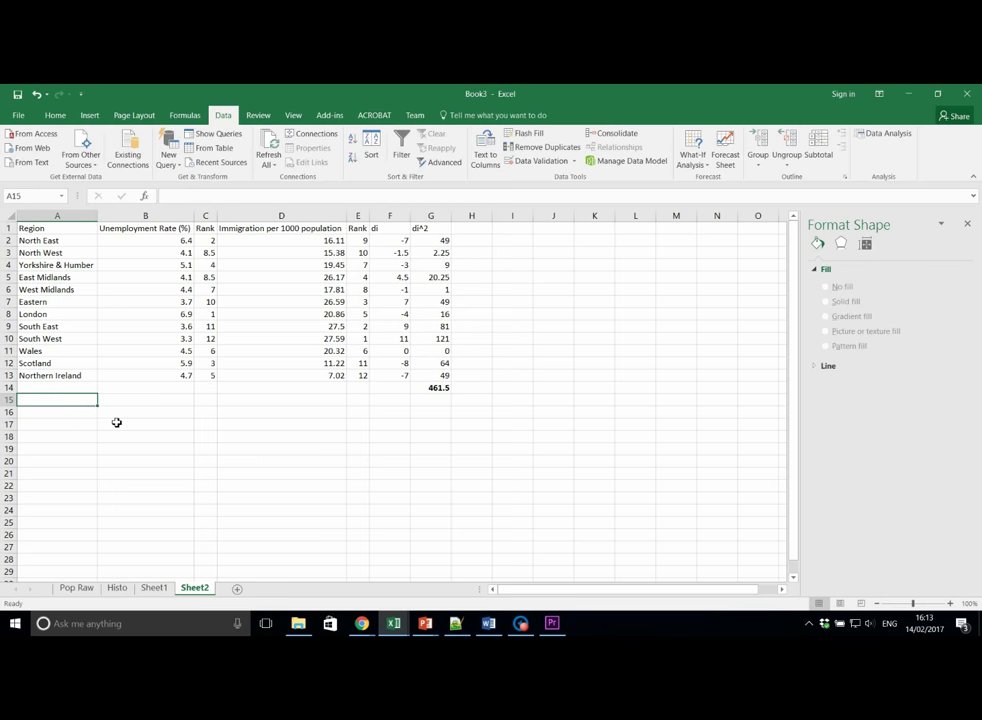
pyautogui.write('Sample')
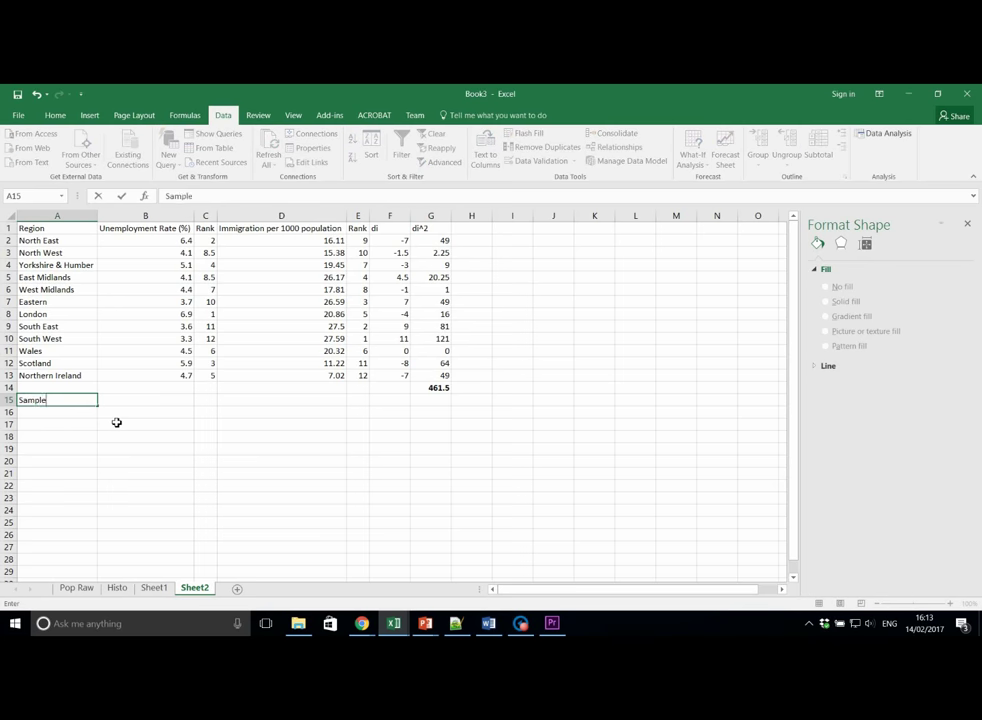
pyautogui.press('Return')
pyautogui.press('Up')
pyautogui.write('S')
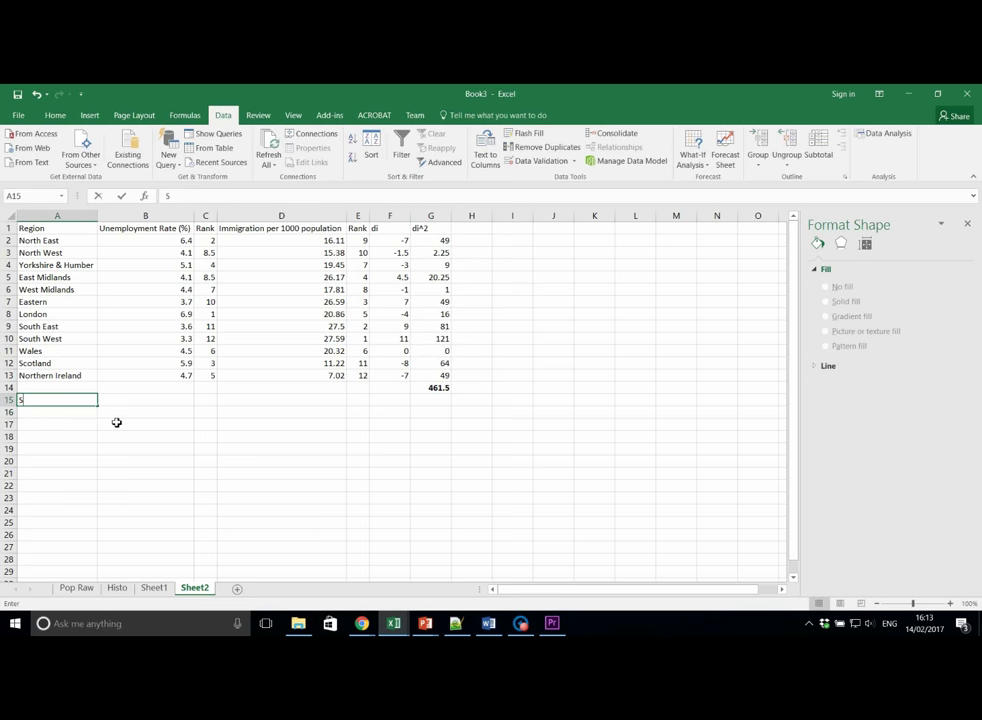
pyautogui.write('ample Size')
pyautogui.press('Return')
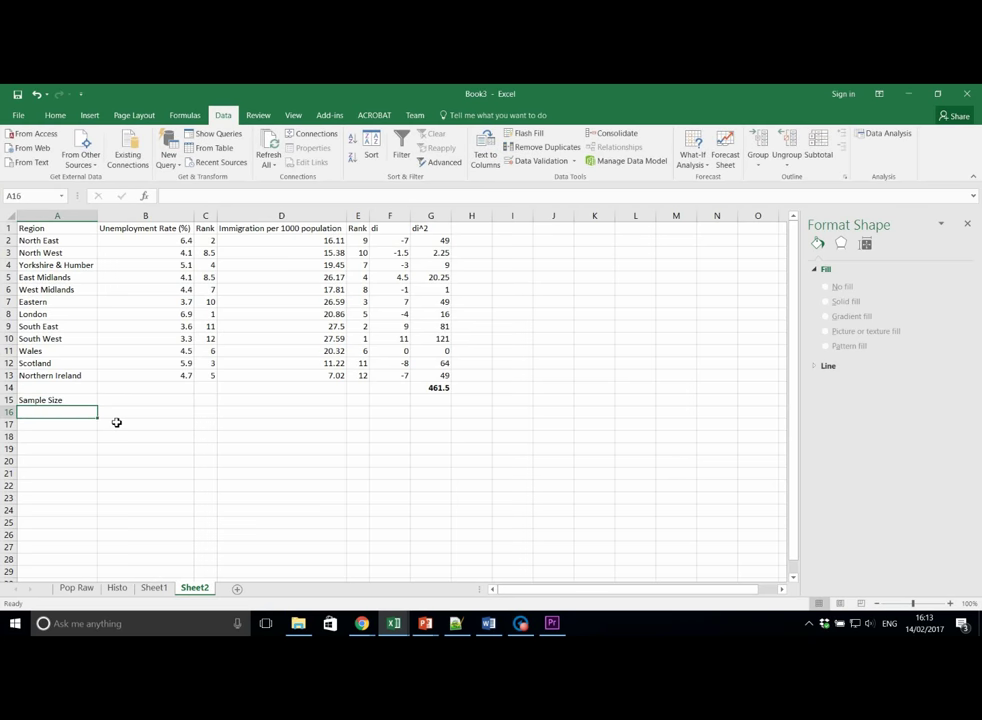
# Enter the labels Step 1, Step 2, Step 3 and Step 4 (Spearman's) in A16 to A19
pyautogui.write('Step 1')
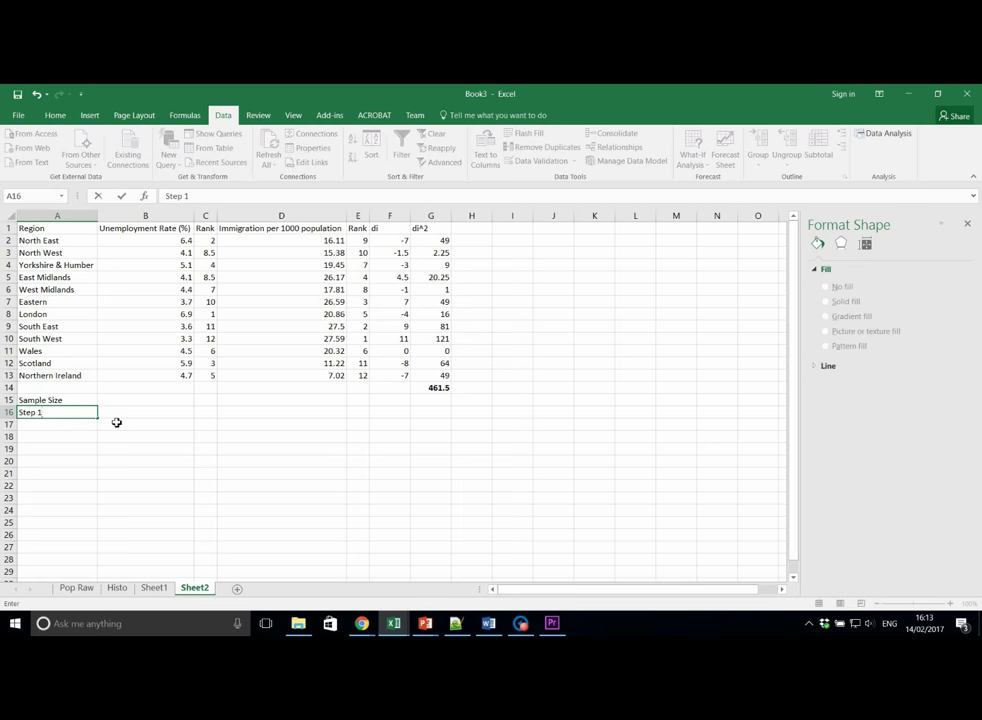
pyautogui.press('Return')
pyautogui.write('Step 2')
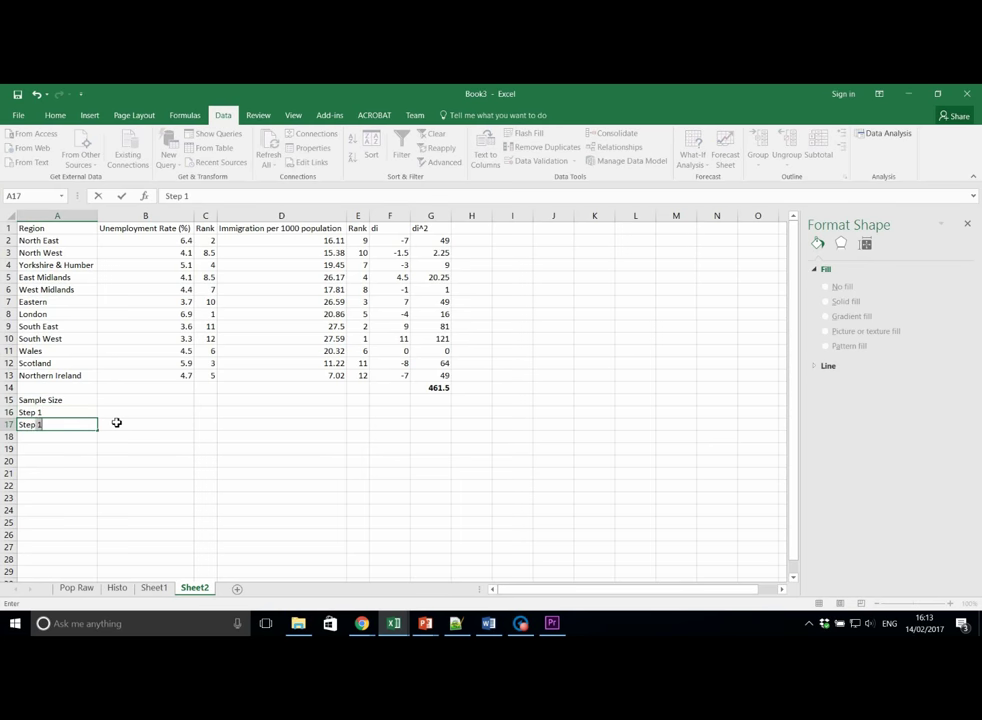
pyautogui.press('Return')
pyautogui.write('Step 3')
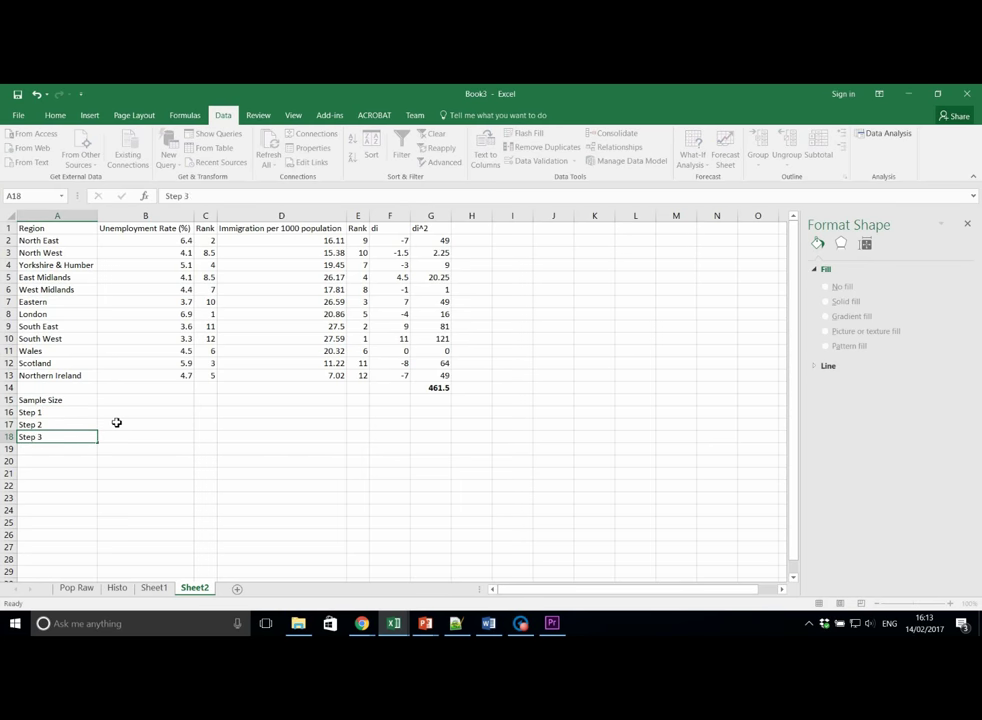
pyautogui.press('Return')
pyautogui.write('Step 4')
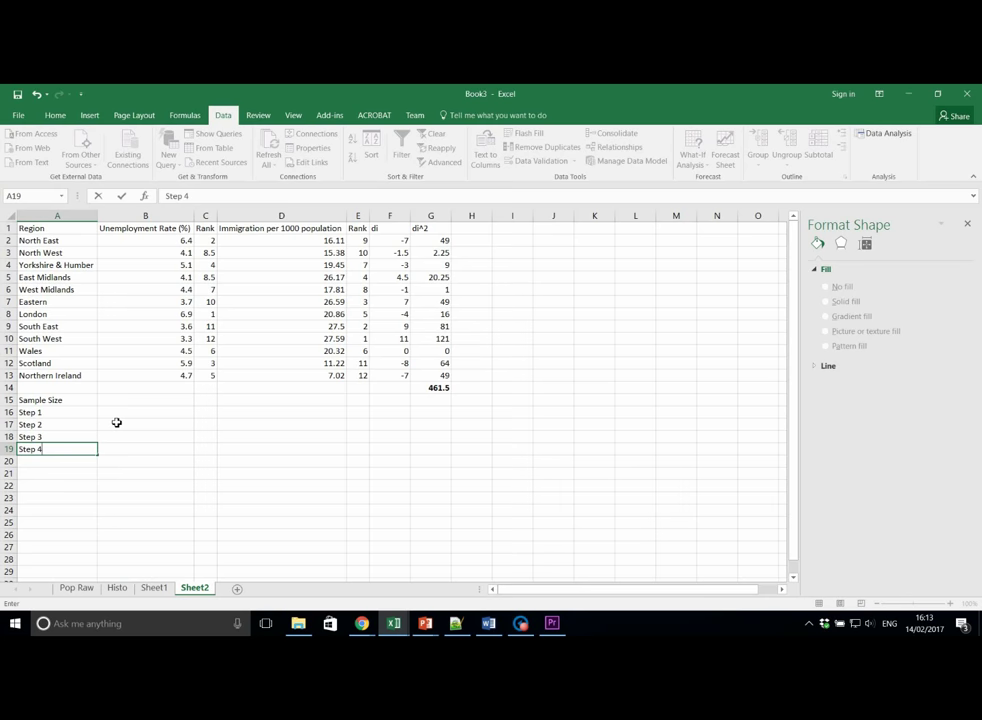
pyautogui.write(" (Spearman's)")
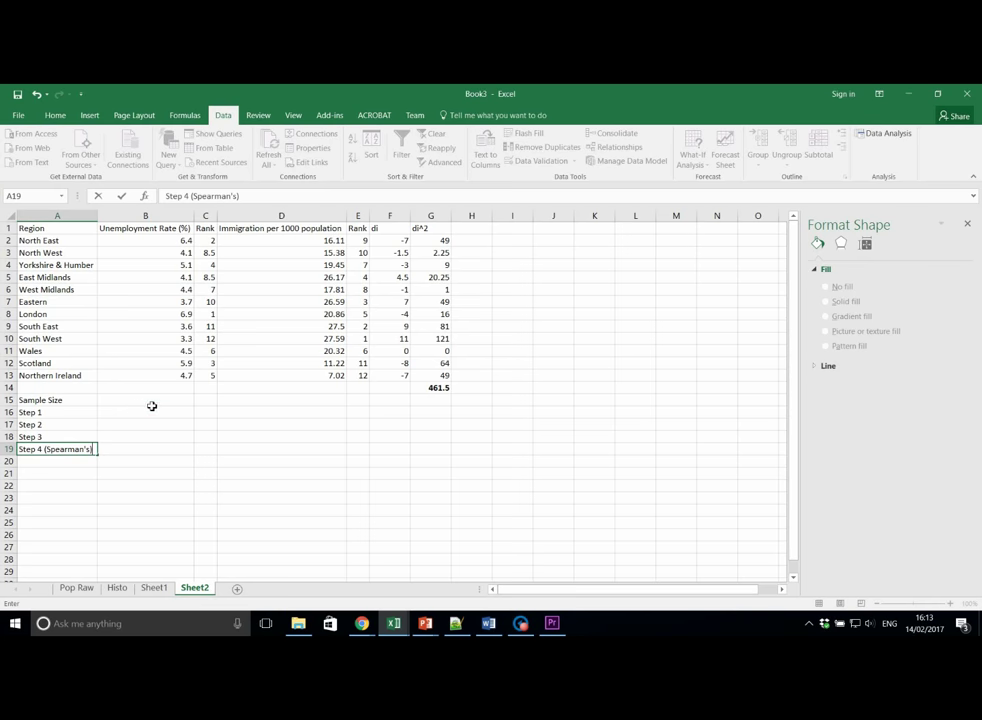
# Enter =COUNT(B2:B13) in B15 as the sample size
pyautogui.click(151, 404)
pyautogui.write('=COUNT')
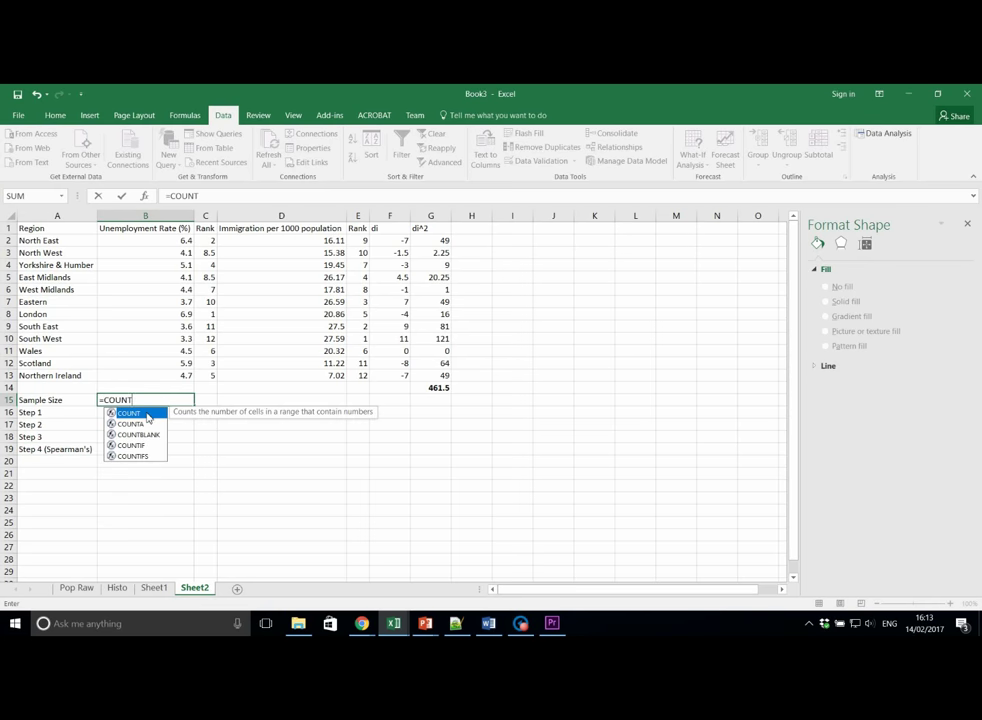
pyautogui.write('(')
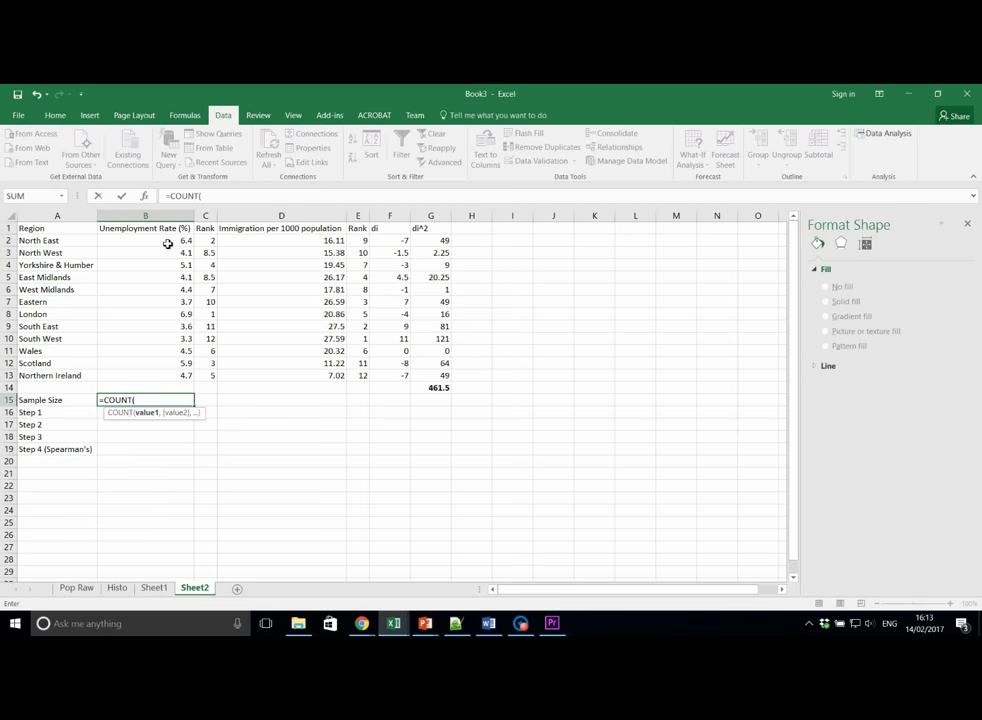
pyautogui.moveTo(166, 245); pyautogui.dragTo(165, 380)
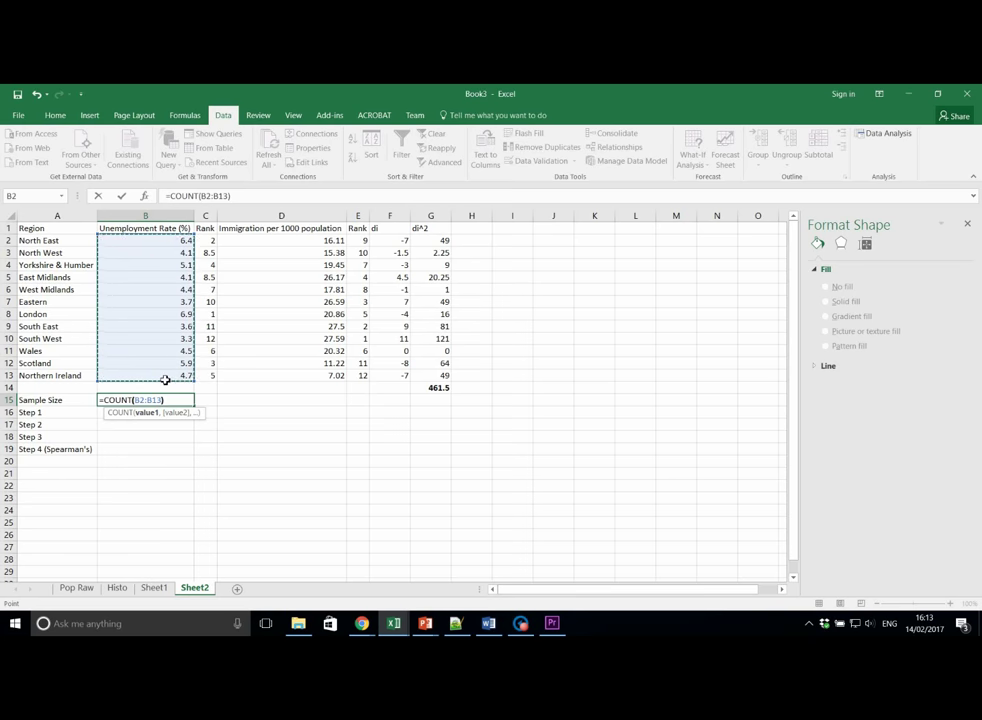
pyautogui.write(')')
pyautogui.press('Return')
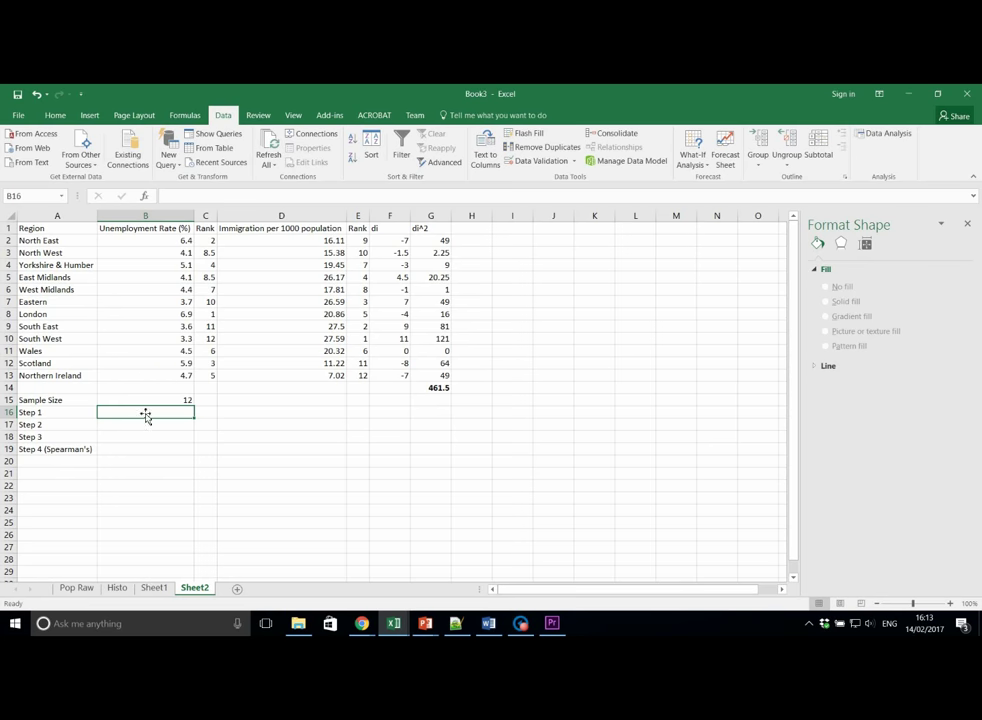
# Enter =G14*6 in B16 for Step 1, multiplying the sum of squared differences by six
pyautogui.write('=')
pyautogui.press('Up')
pyautogui.press('Right')
pyautogui.press('Right')
pyautogui.press('Right')
pyautogui.press('Right')
pyautogui.press('Right')
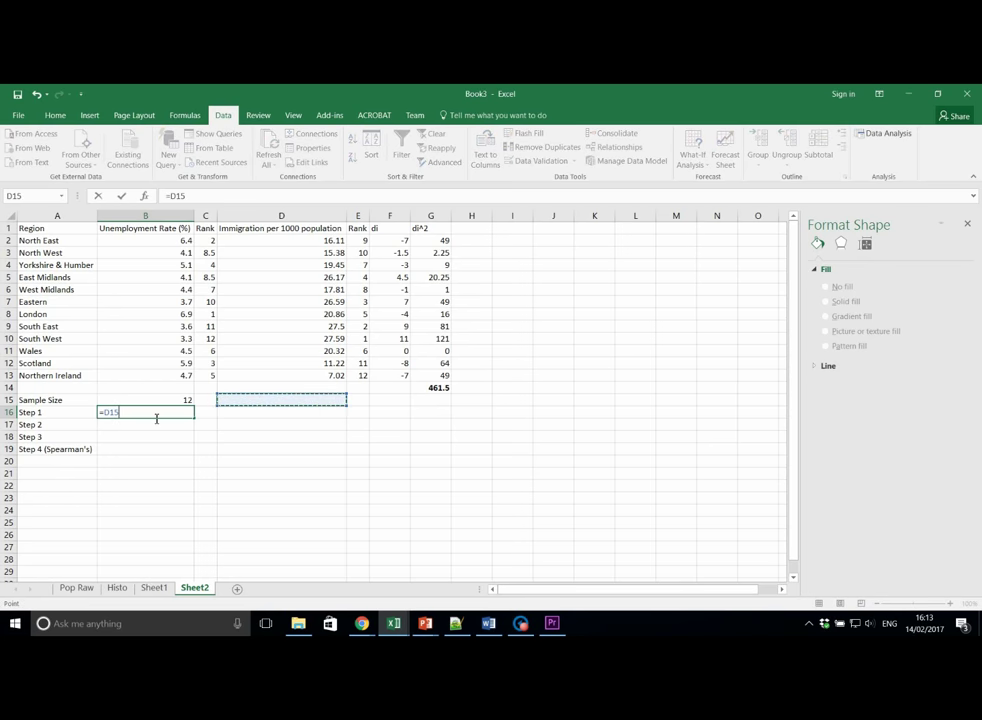
pyautogui.press('Up')
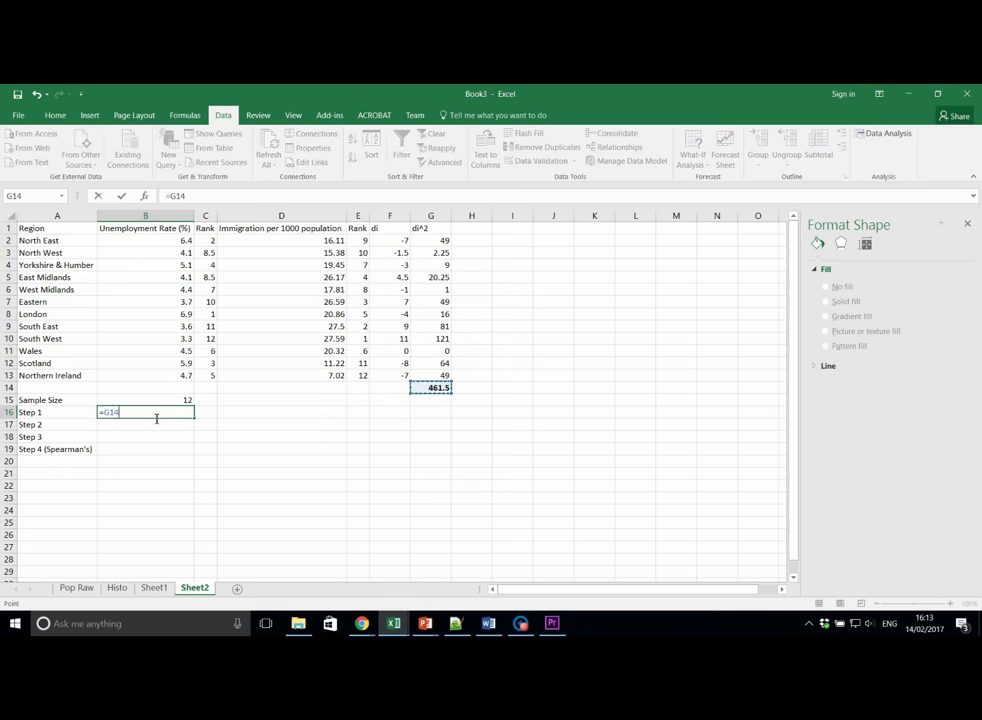
pyautogui.write('*6')
pyautogui.press('Return')
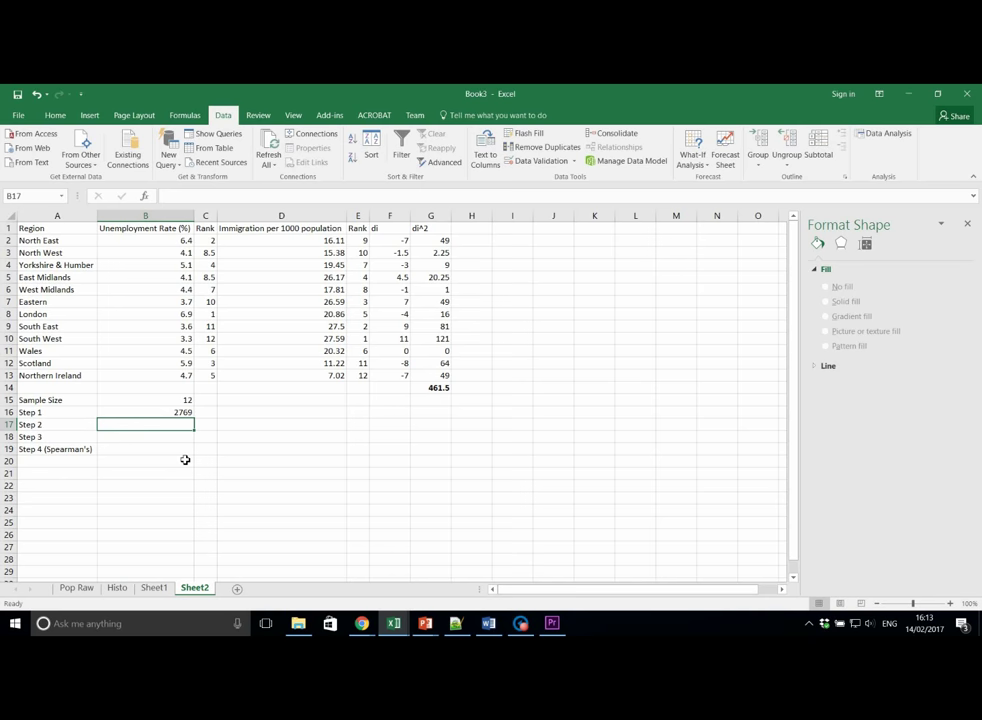
# Enter =B15^3-B15 in B17 for Step 2, subtracting the sample size from its cube
pyautogui.write('=')
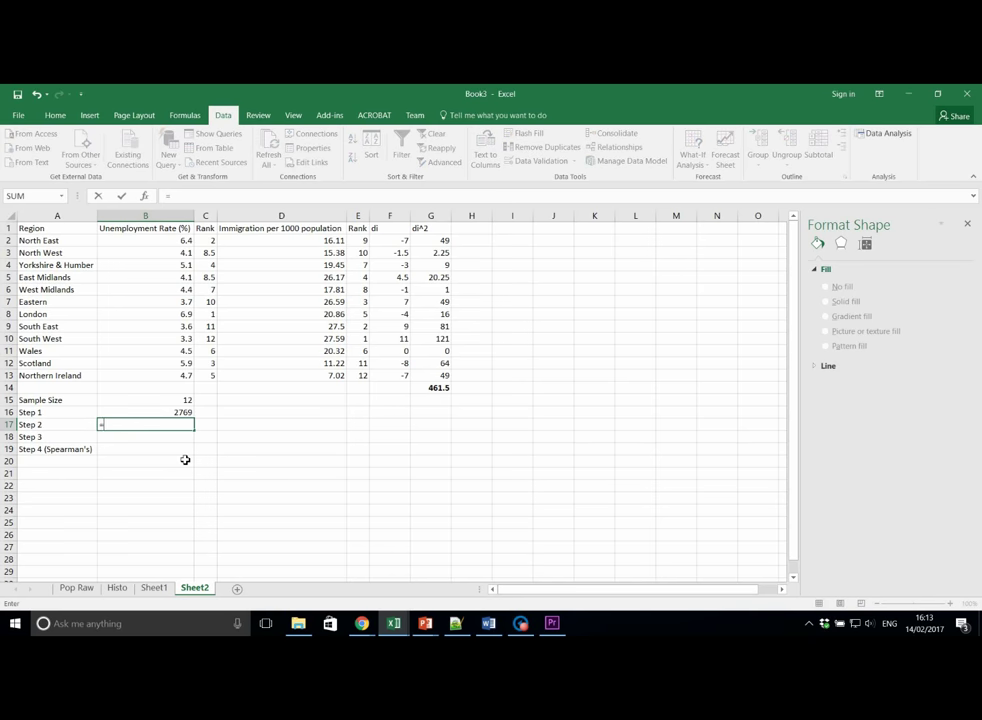
pyautogui.press('Up')
pyautogui.press('Up')
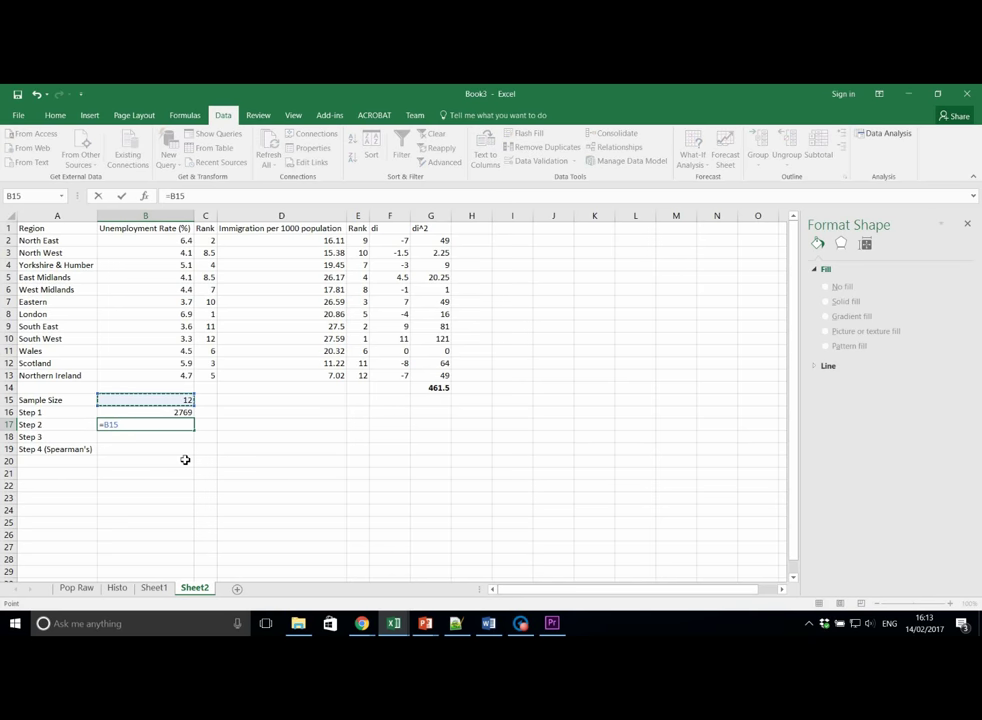
pyautogui.write('^')
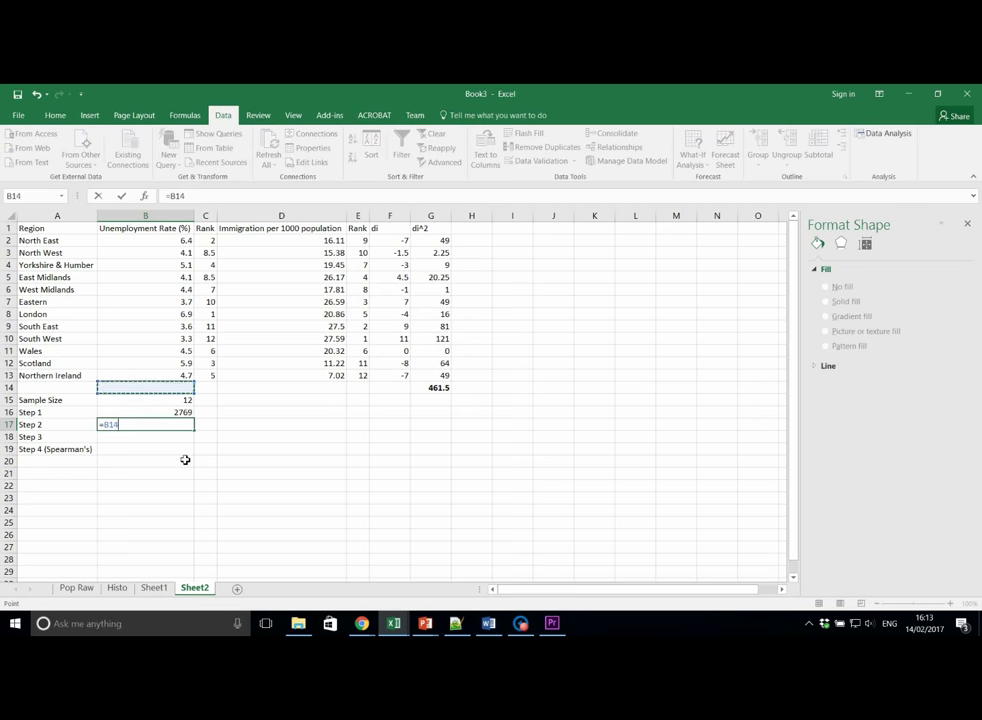
pyautogui.write('3')
pyautogui.press('BackSpace')
pyautogui.press('BackSpace')
pyautogui.press('BackSpace')
pyautogui.write('4^3')
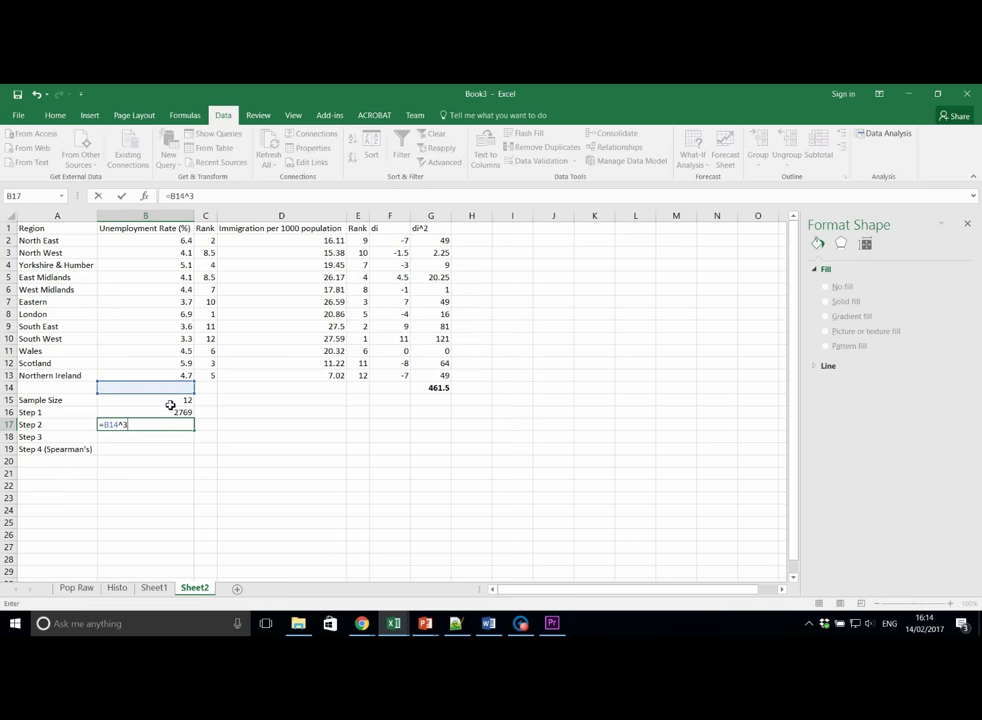
pyautogui.moveTo(172, 402); pyautogui.dragTo(171, 404)
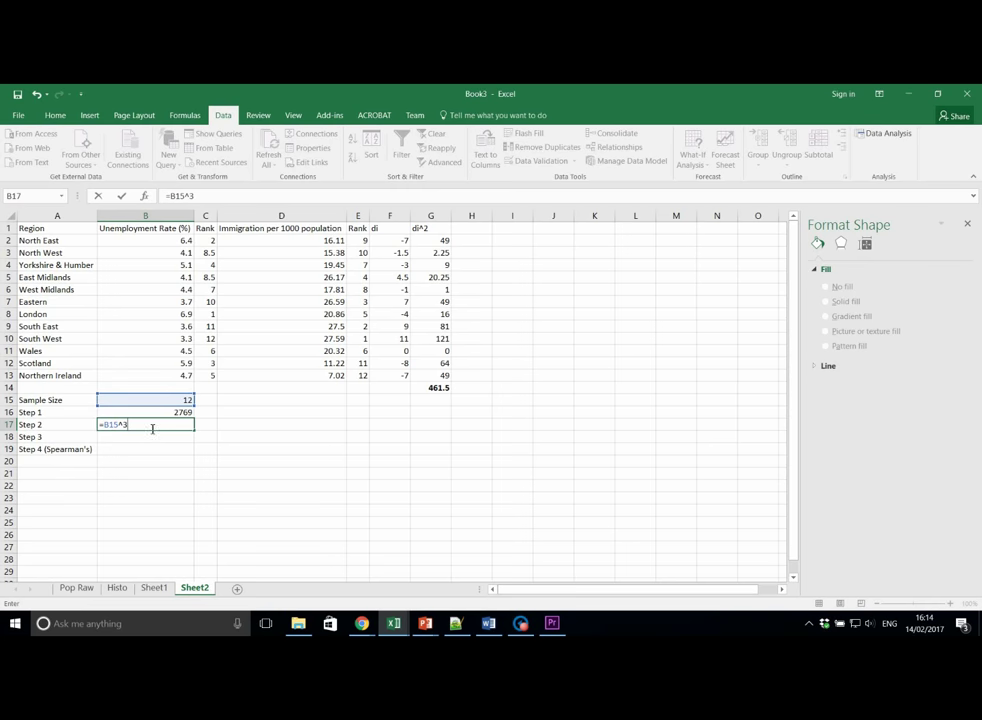
pyautogui.write('-')
pyautogui.click(150, 404)
pyautogui.press('Return')
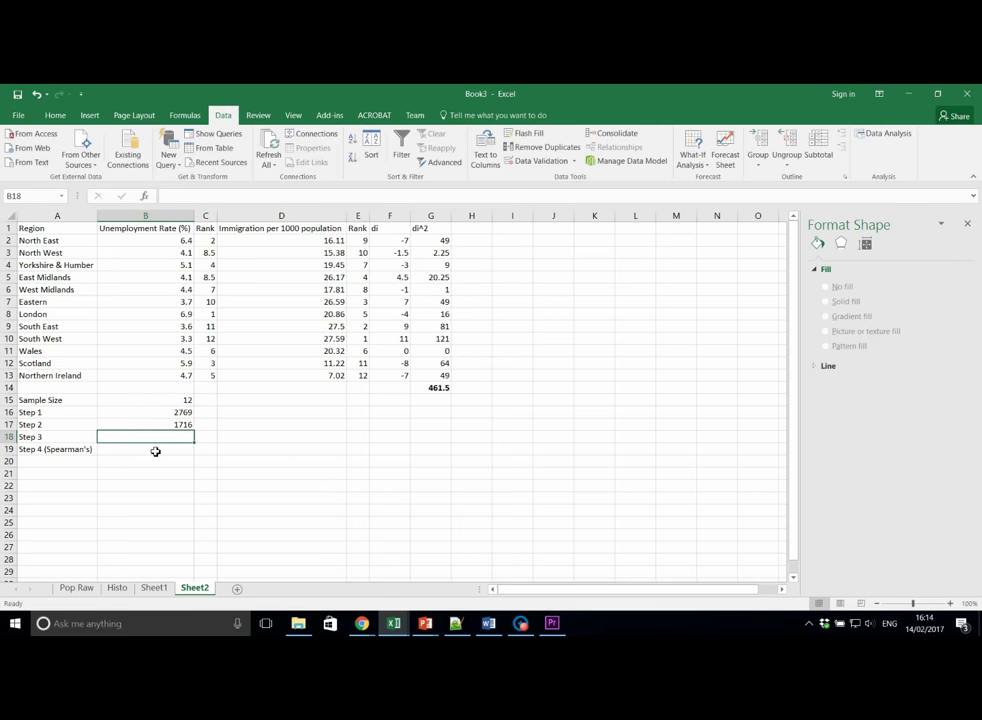
# Enter =B16/B17 in B18 for Step 3, dividing the Step 1 result by the Step 2 result
pyautogui.write('=')
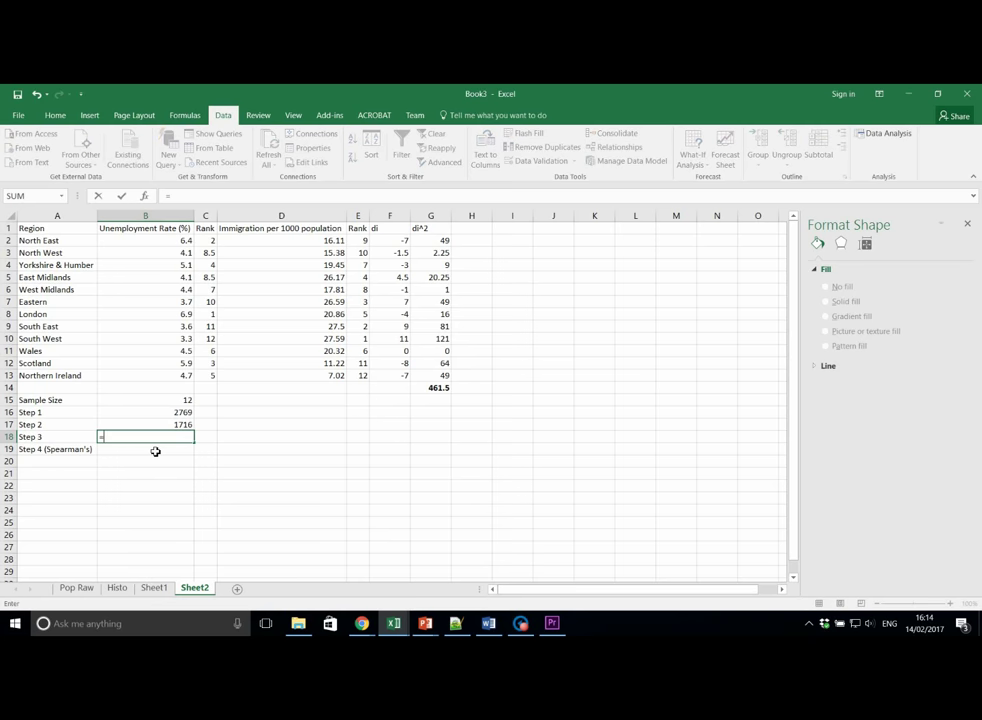
pyautogui.press('Up')
pyautogui.press('Up')
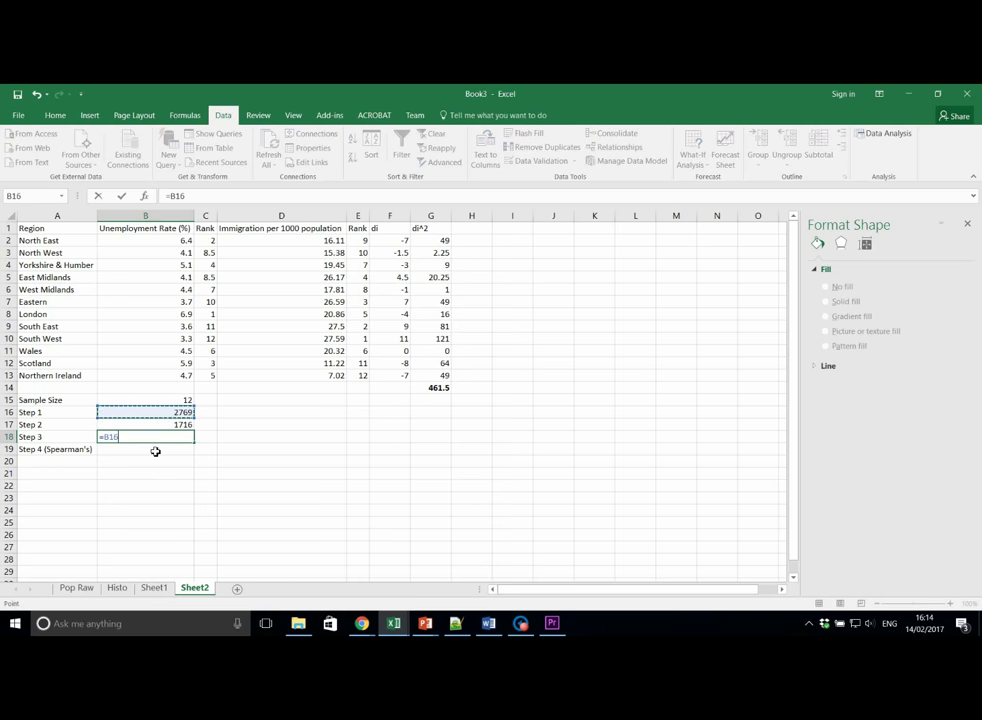
pyautogui.write('/')
pyautogui.press('Up')
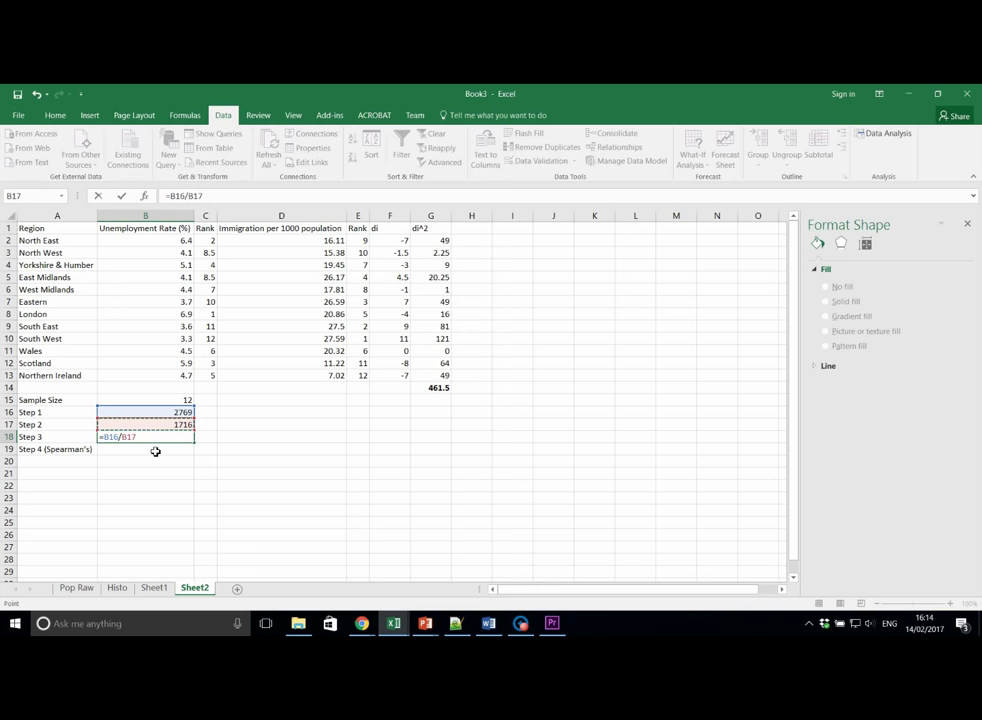
pyautogui.hotkey('ctrl', 'Return')
pyautogui.press('Return')
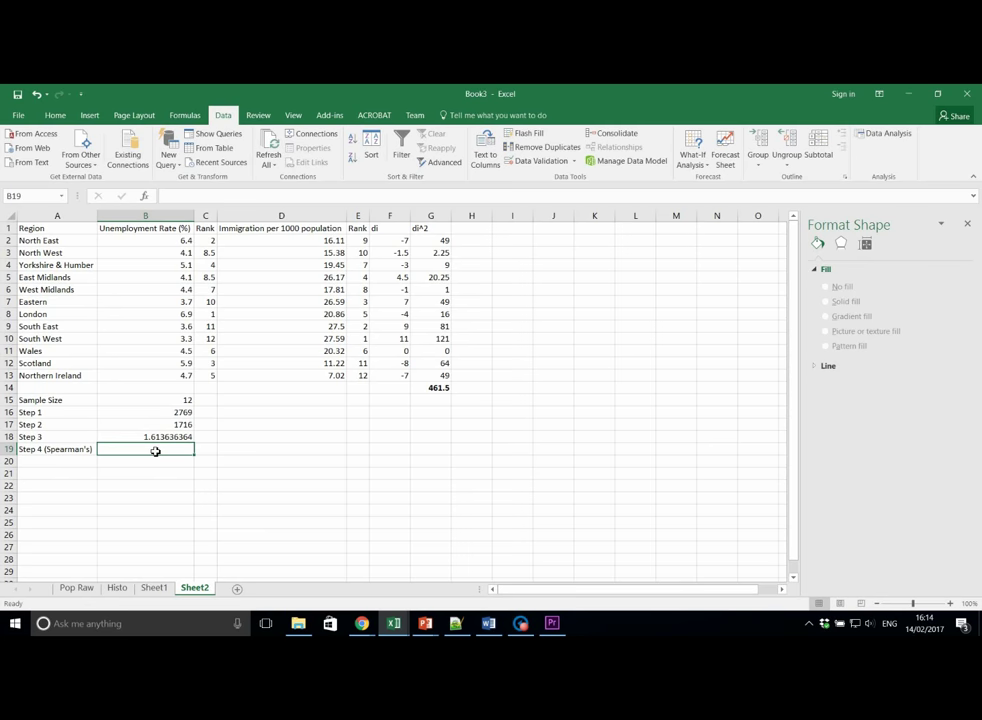
# Enter =1-B18 in B19 to calculate Spearman's coefficient for Step 4
pyautogui.write('=1-')
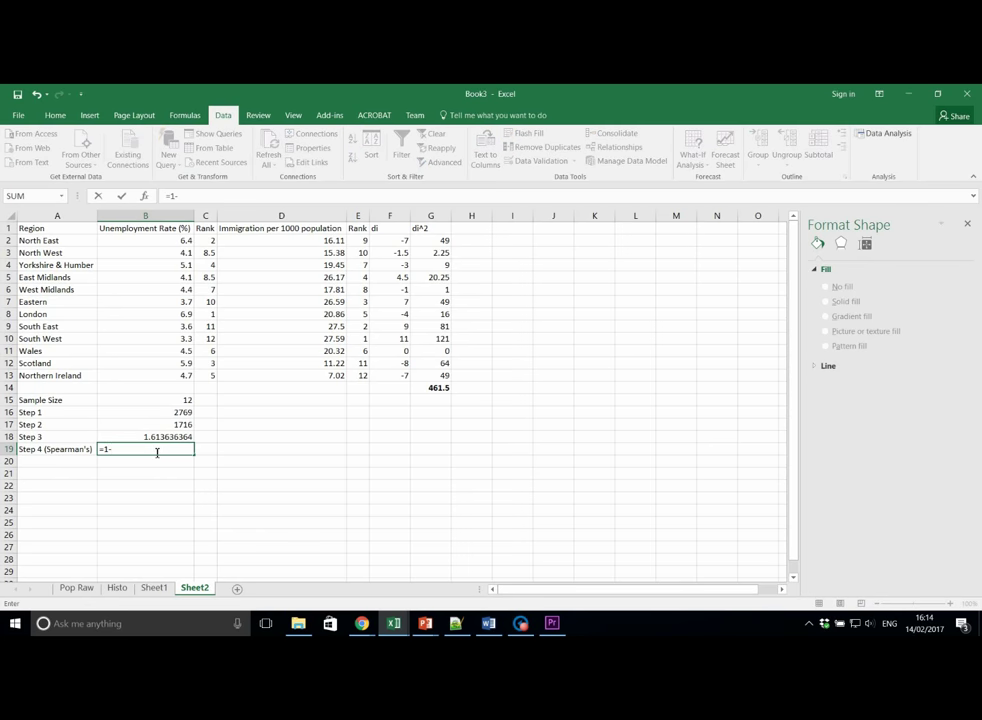
pyautogui.press('Up')
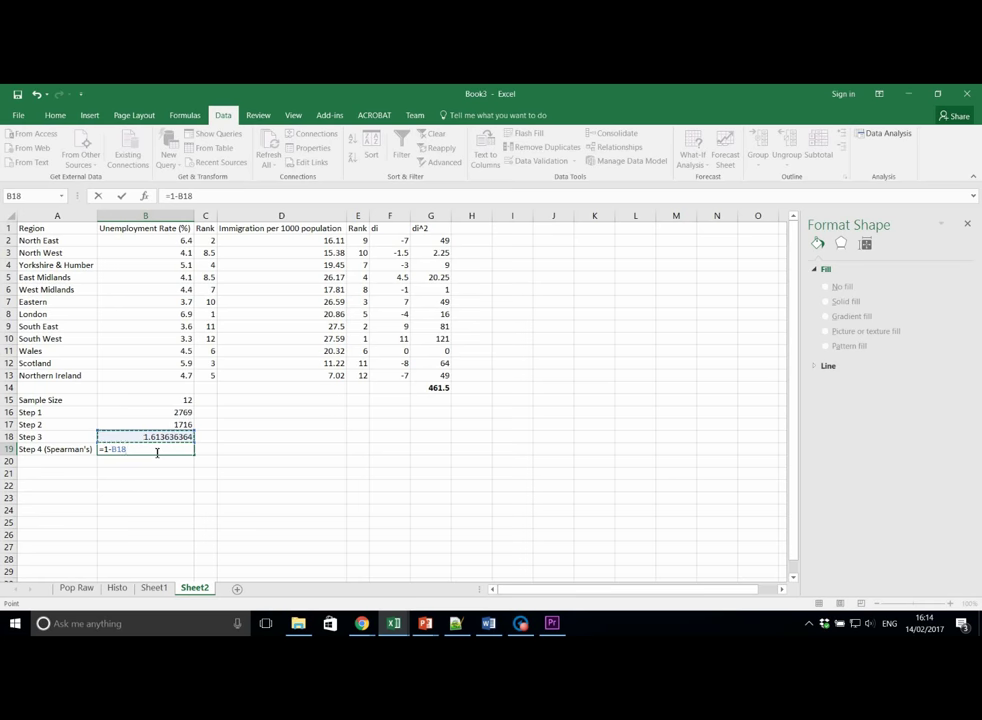
pyautogui.press('Return')
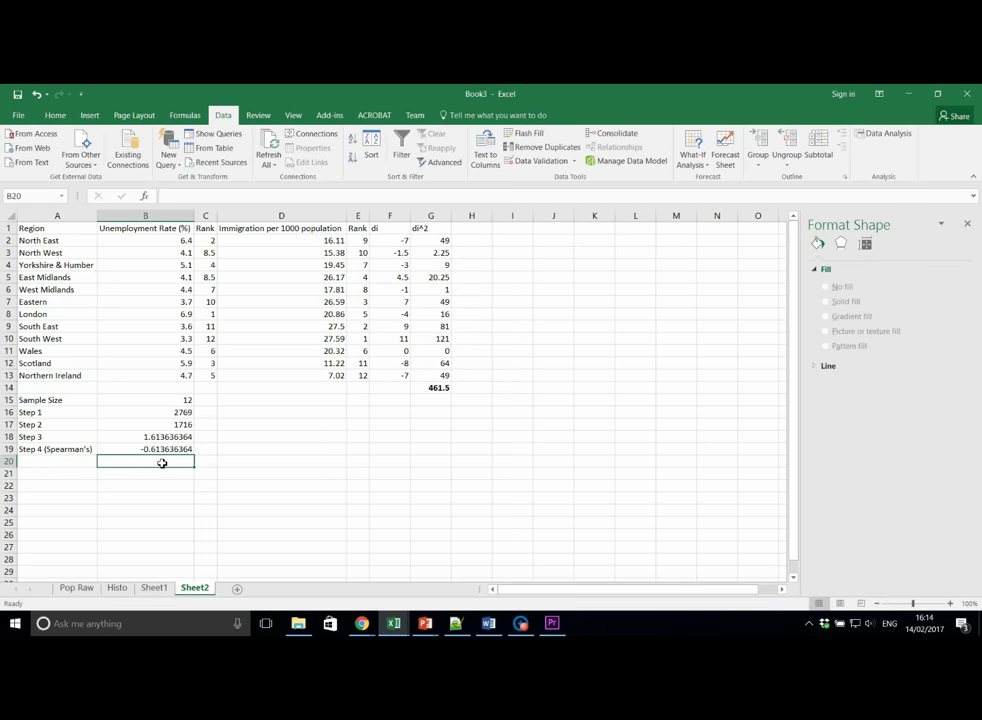
# Begin a single-cell Spearman's formula in B20 with =1-(6*SUM(G2:G13)
pyautogui.write('=')
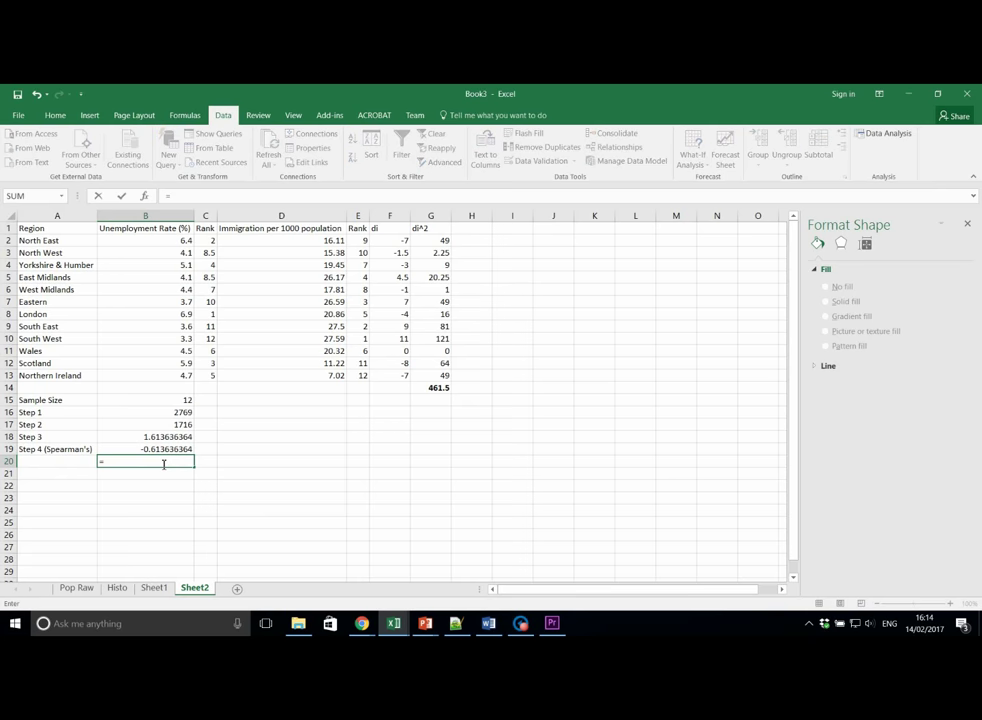
pyautogui.write('1-(6*SU')
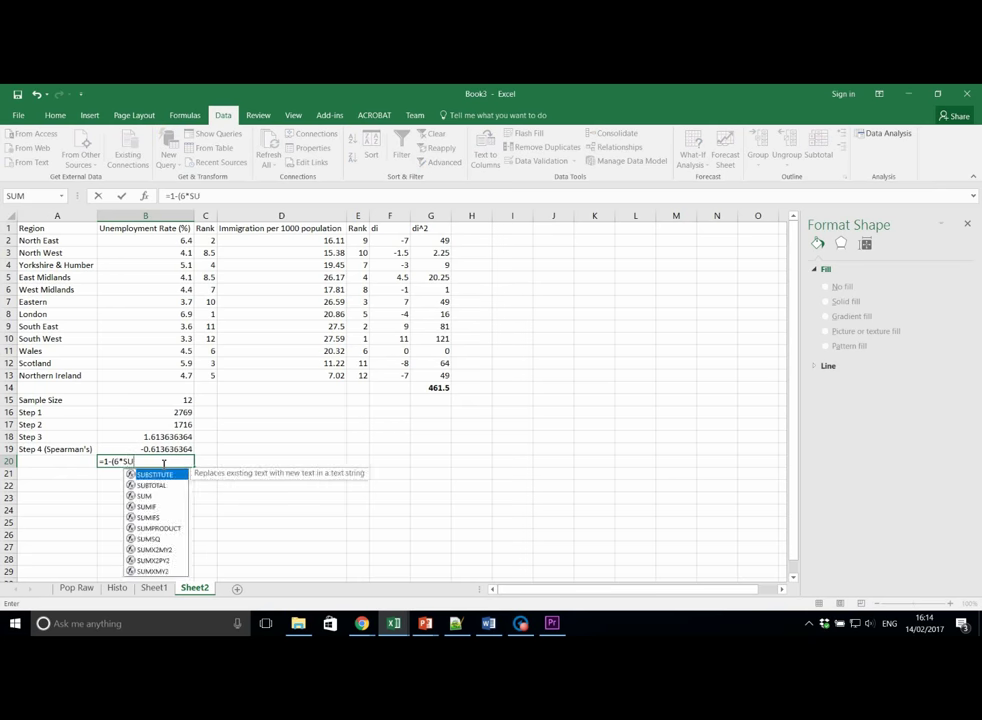
pyautogui.write('M(')
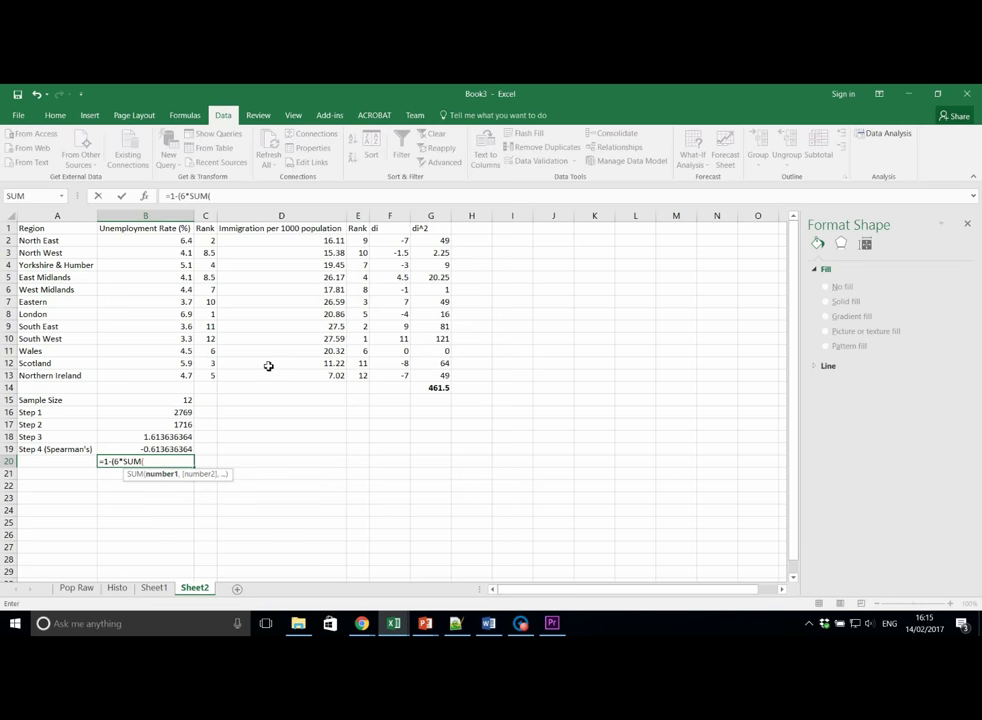
pyautogui.moveTo(446, 242); pyautogui.dragTo(443, 376)
pyautogui.write(')')
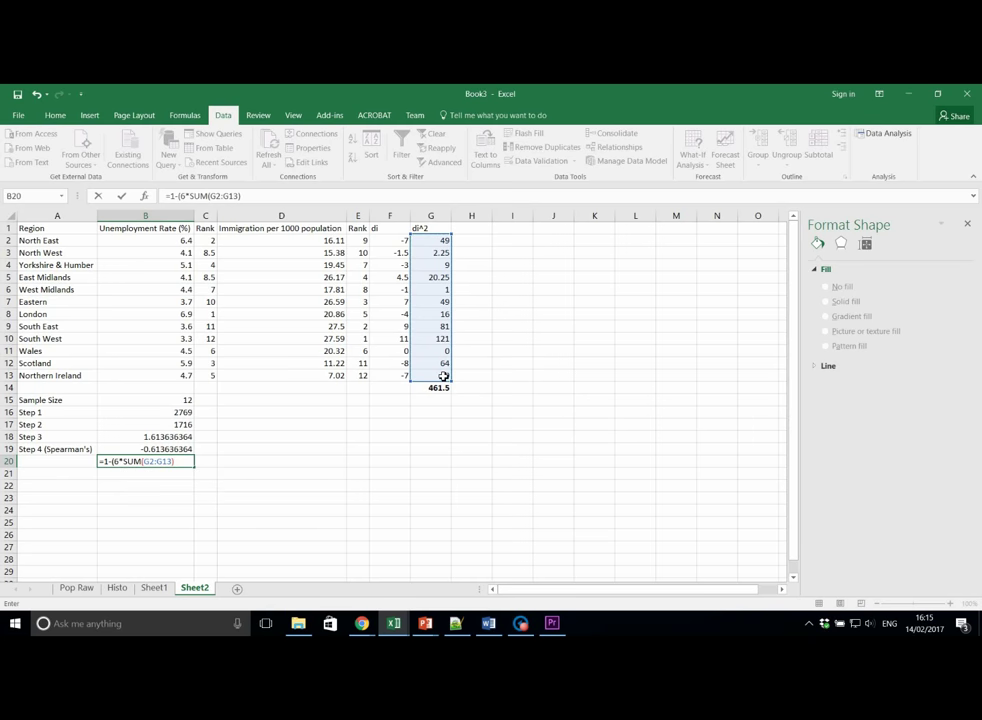
# Extend the B20 formula with the denominator )/(COUNT(B13)^3-COUNT(B2:B13)
pyautogui.write(')/(COUNT')
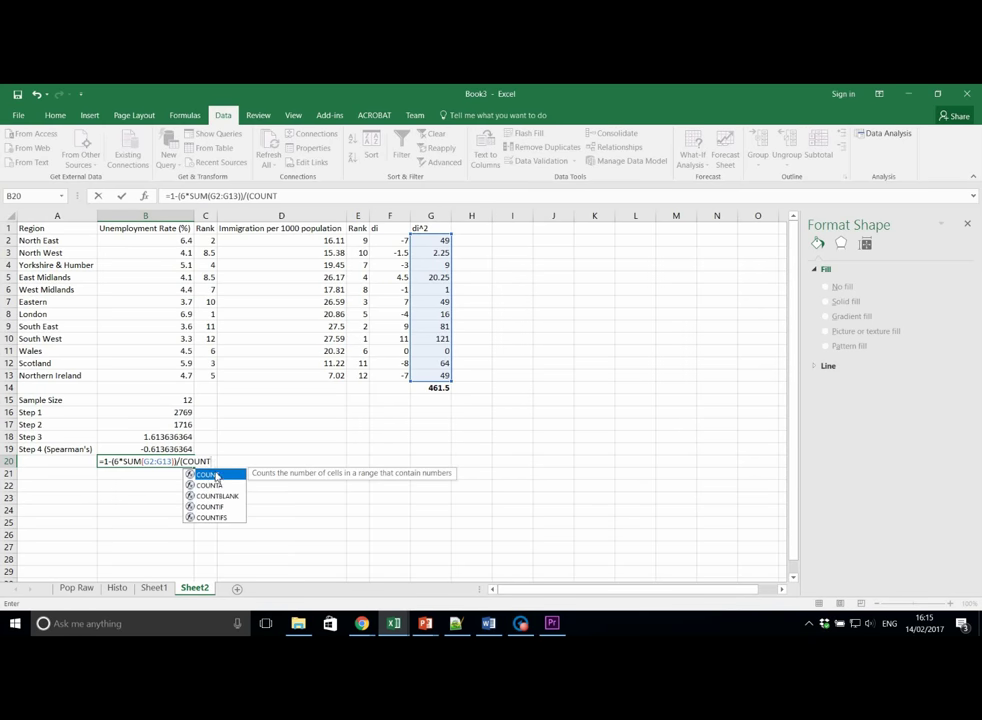
pyautogui.write('(')
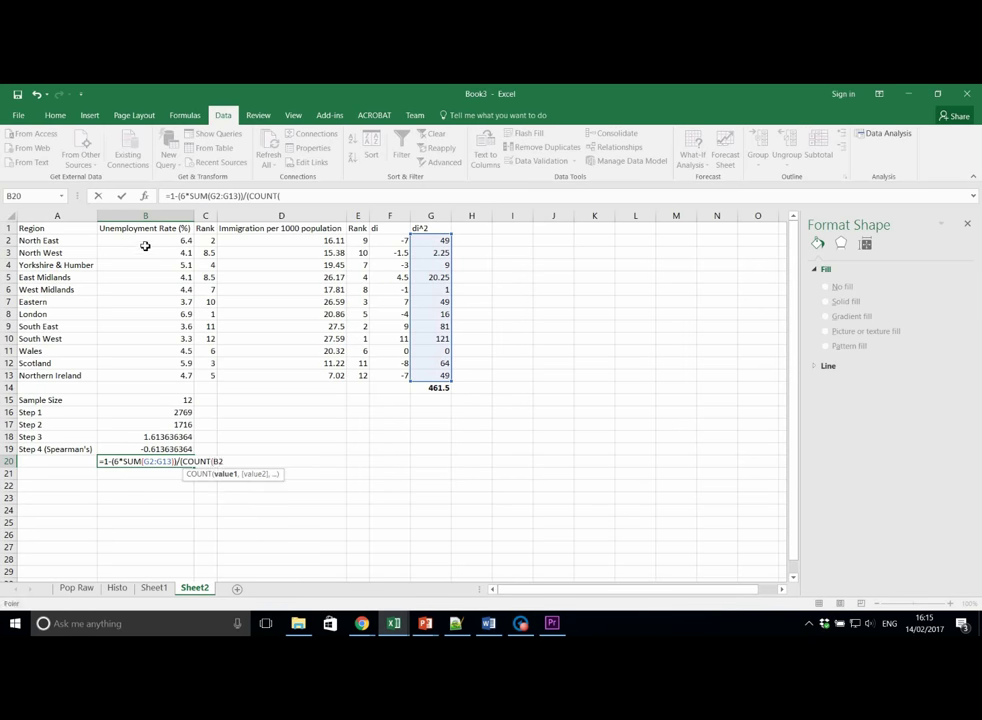
pyautogui.moveTo(145, 242); pyautogui.dragTo(151, 381)
pyautogui.click(151, 378)
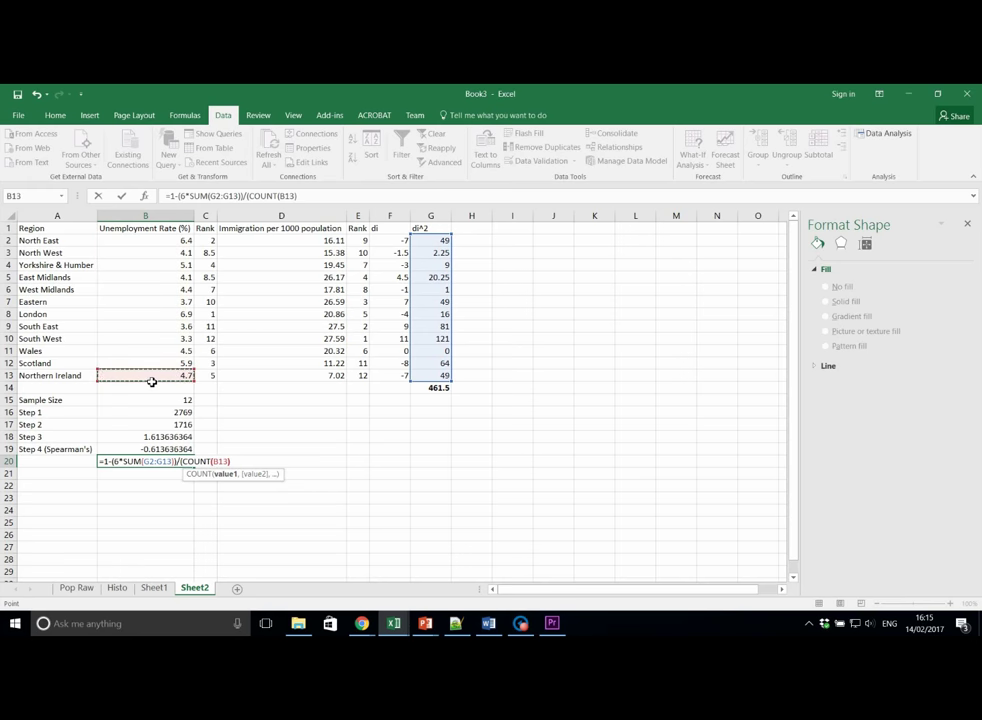
pyautogui.write(')')
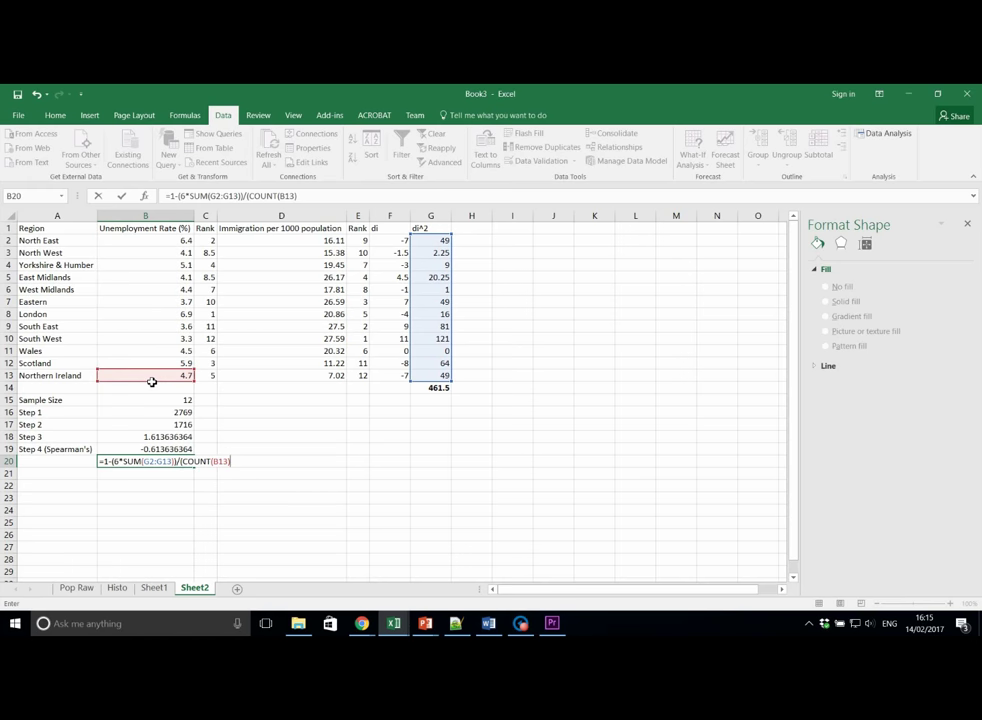
pyautogui.write('^3-COUNT')
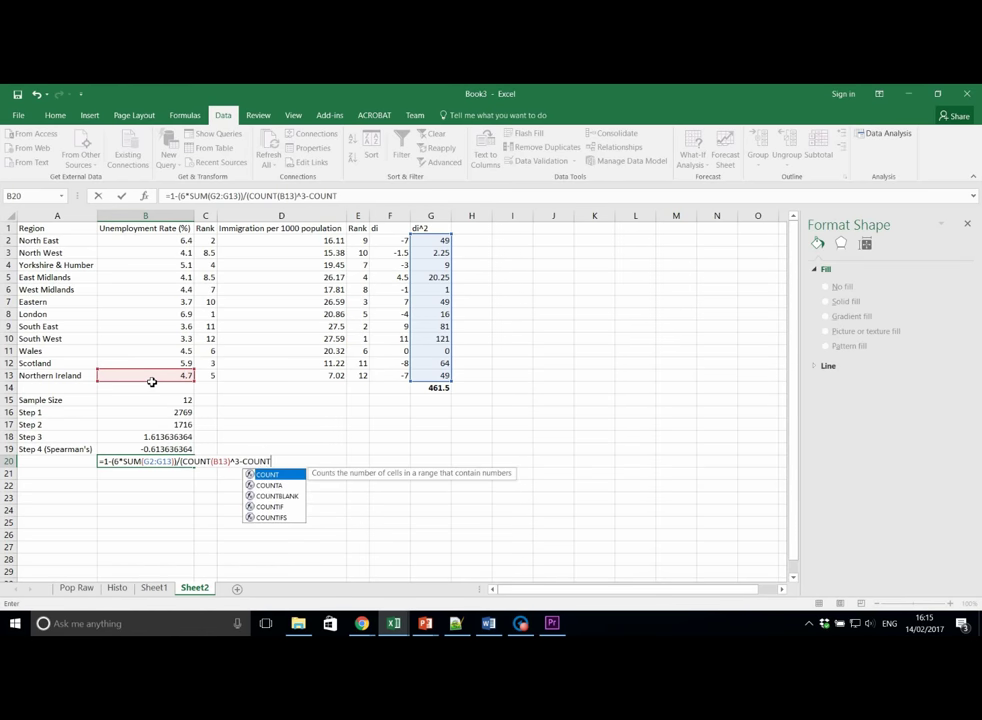
pyautogui.doubleClick(268, 474)
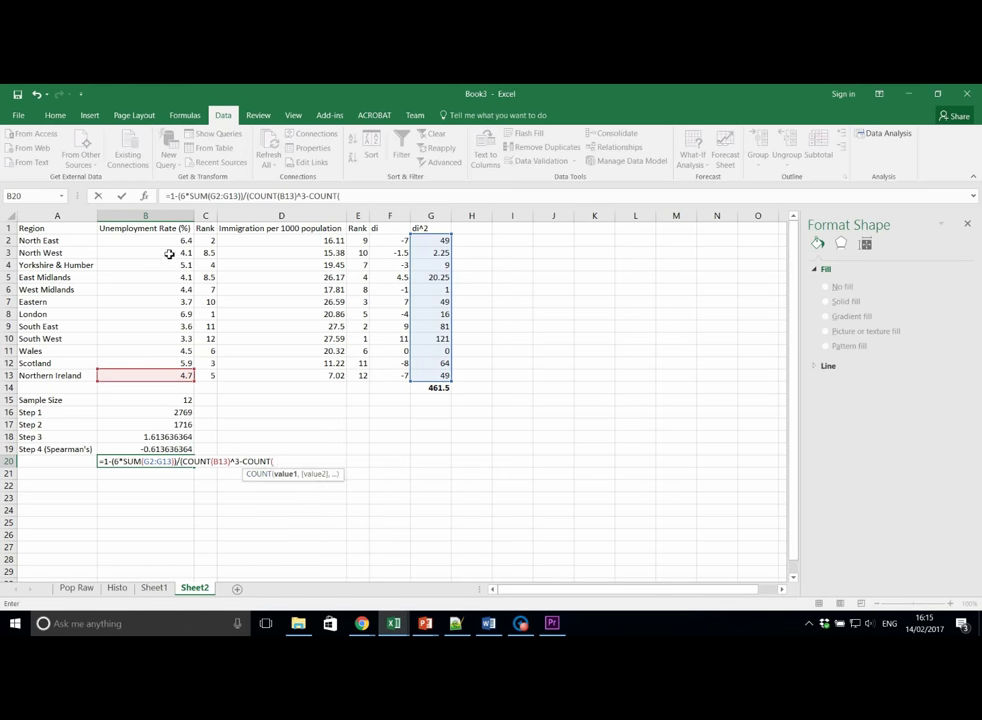
pyautogui.moveTo(167, 244); pyautogui.dragTo(163, 382)
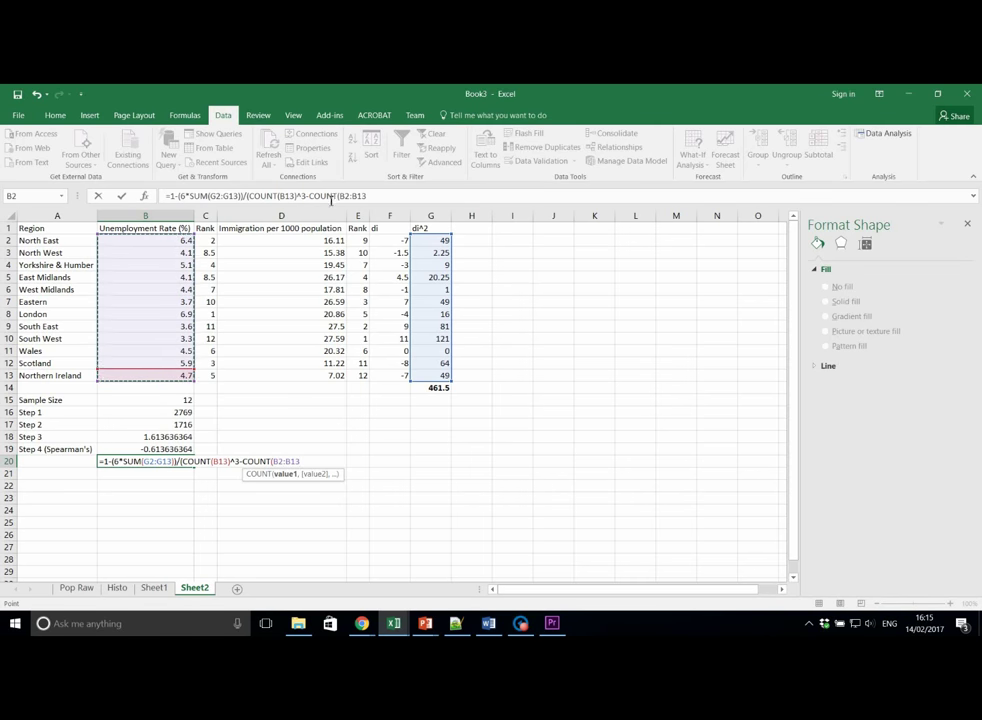
pyautogui.click(382, 199)
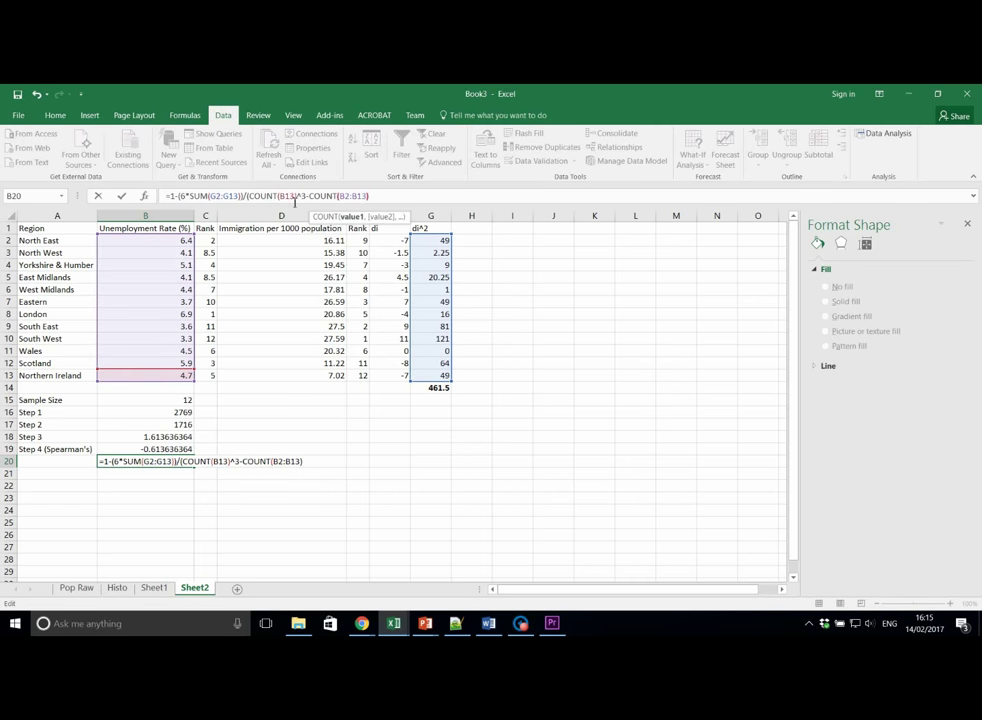
pyautogui.write('))')
# Correct the first COUNT range in the B20 formula to B2:B13, add the missing closing bracket and enter the formula
pyautogui.click(287, 197)
pyautogui.write('2:')
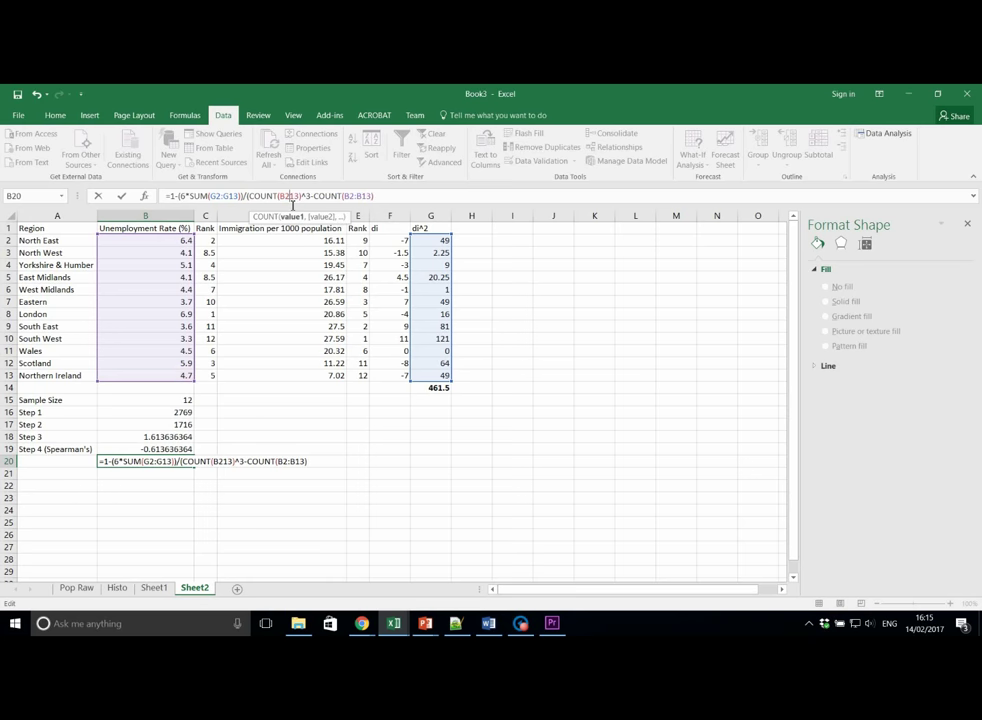
pyautogui.write('B')
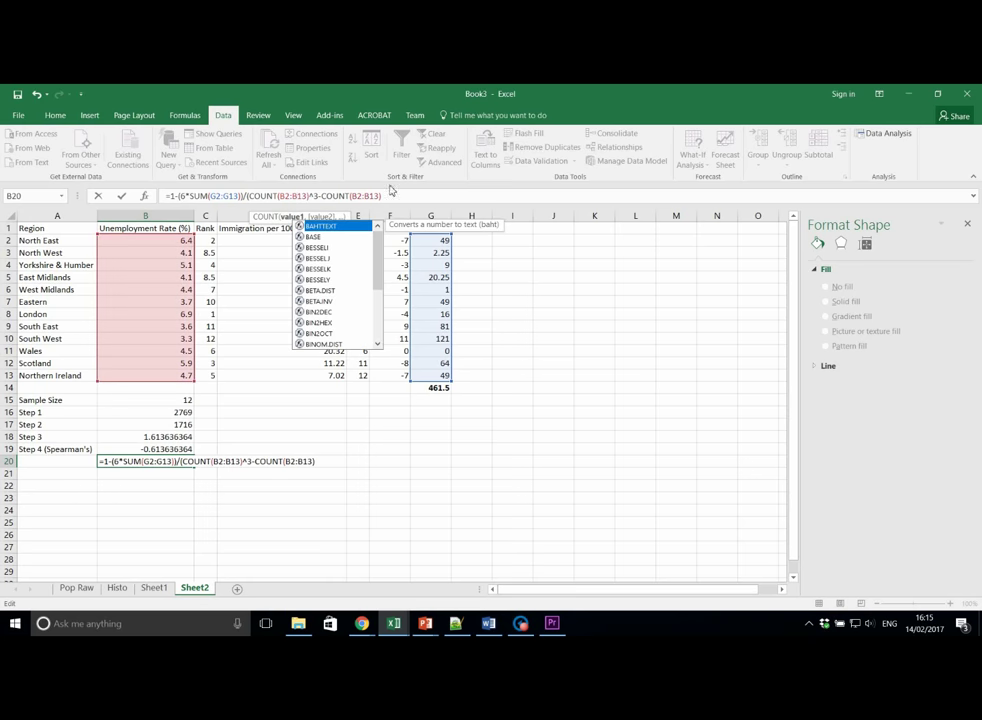
pyautogui.click(408, 204)
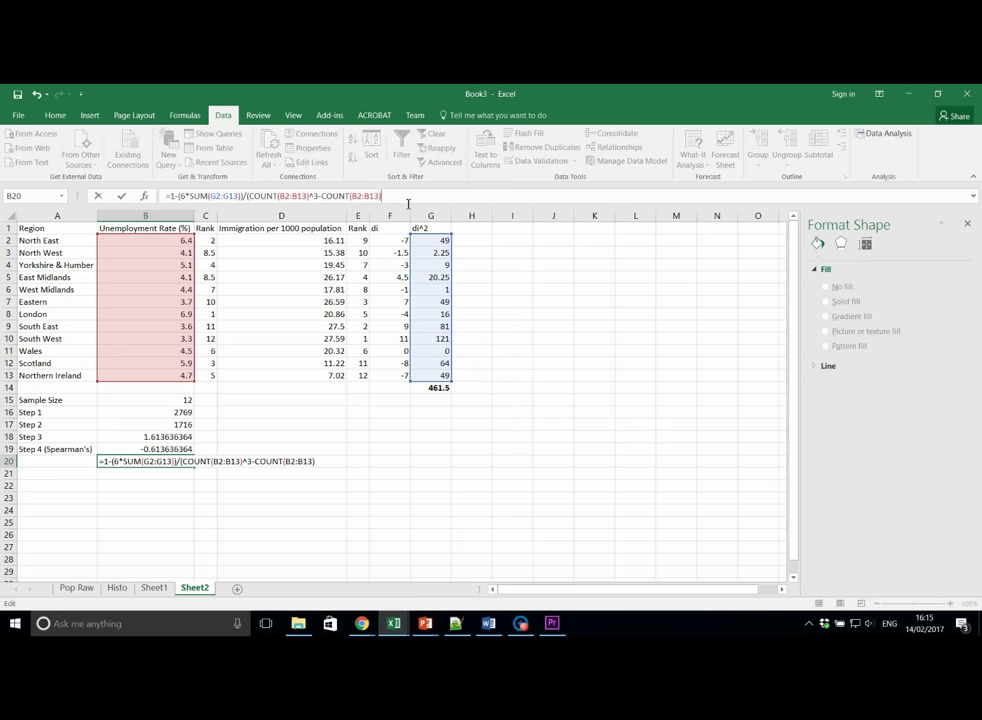
pyautogui.write(')')
pyautogui.press('Return')
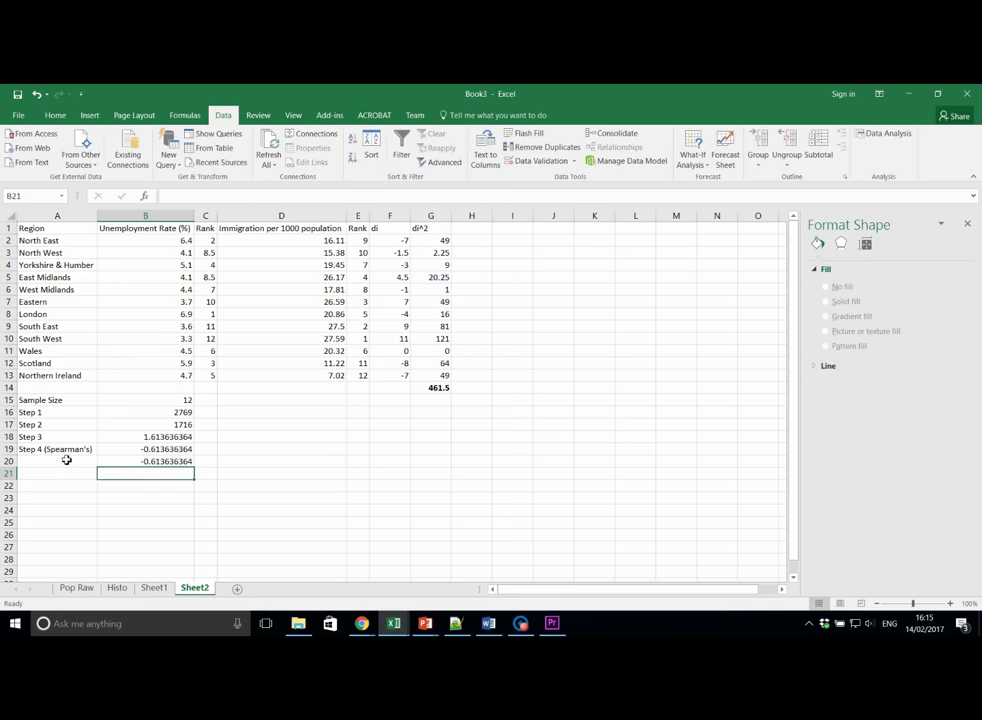
# Label the single-cell formula result by entering Spearman's in A20
pyautogui.click(64, 463)
pyautogui.write("Spearman's")
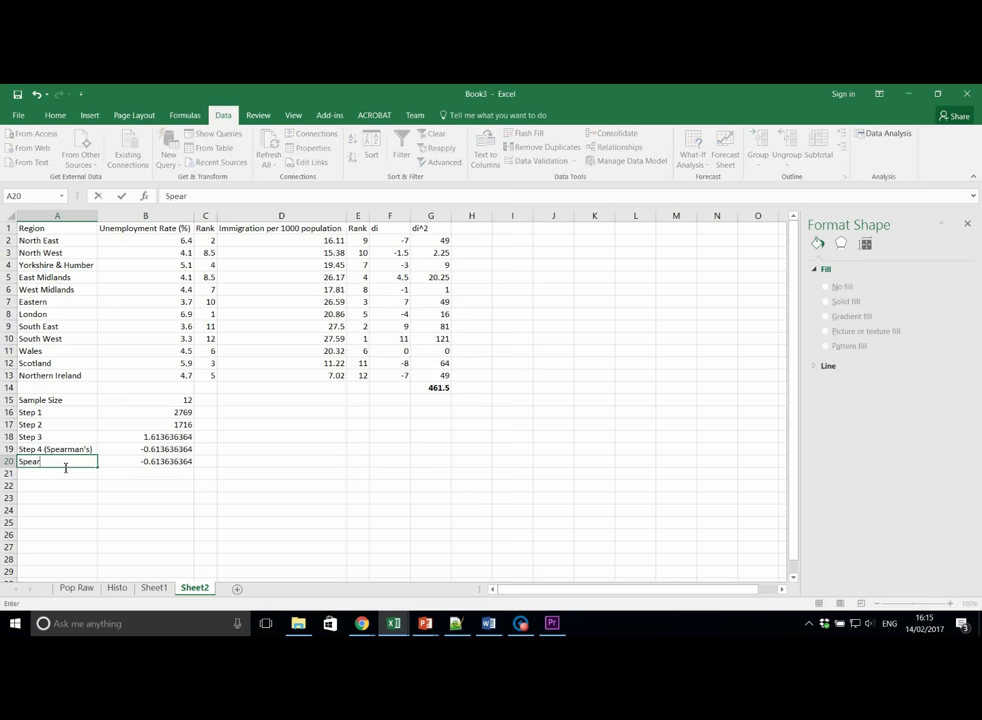
pyautogui.click(158, 467)
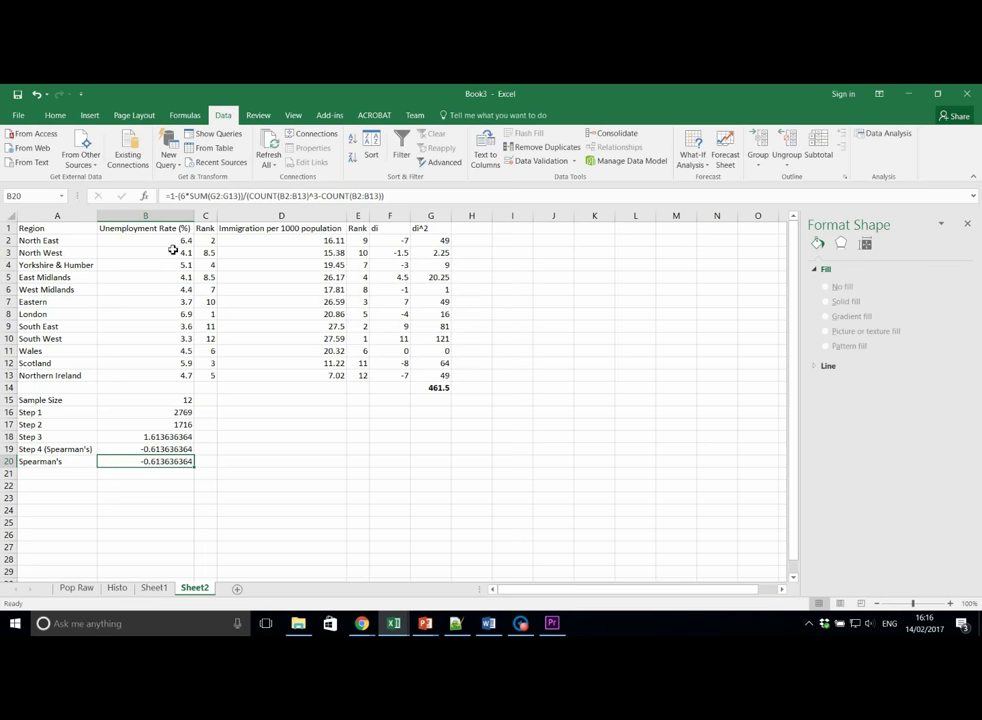
# Insert a markers-only scatter chart of B2:B13 against D2:D13 and place it beside the data, to the right of column G
pyautogui.click(179, 242)
pyautogui.moveTo(170, 242); pyautogui.dragTo(170, 375)
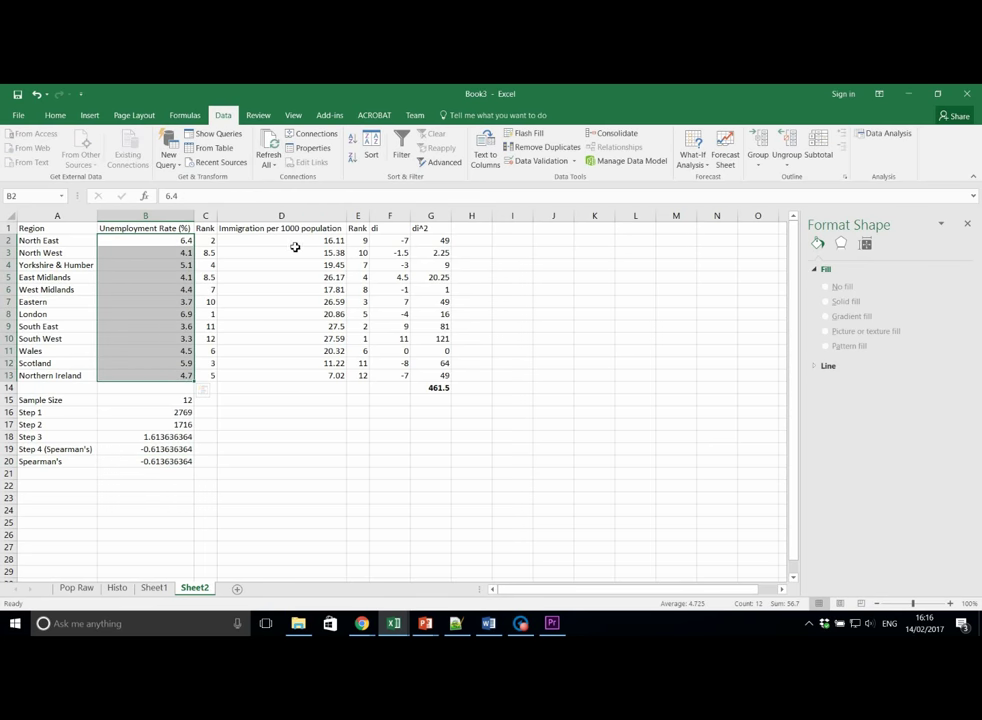
pyautogui.moveTo(293, 245); pyautogui.dragTo(295, 376)
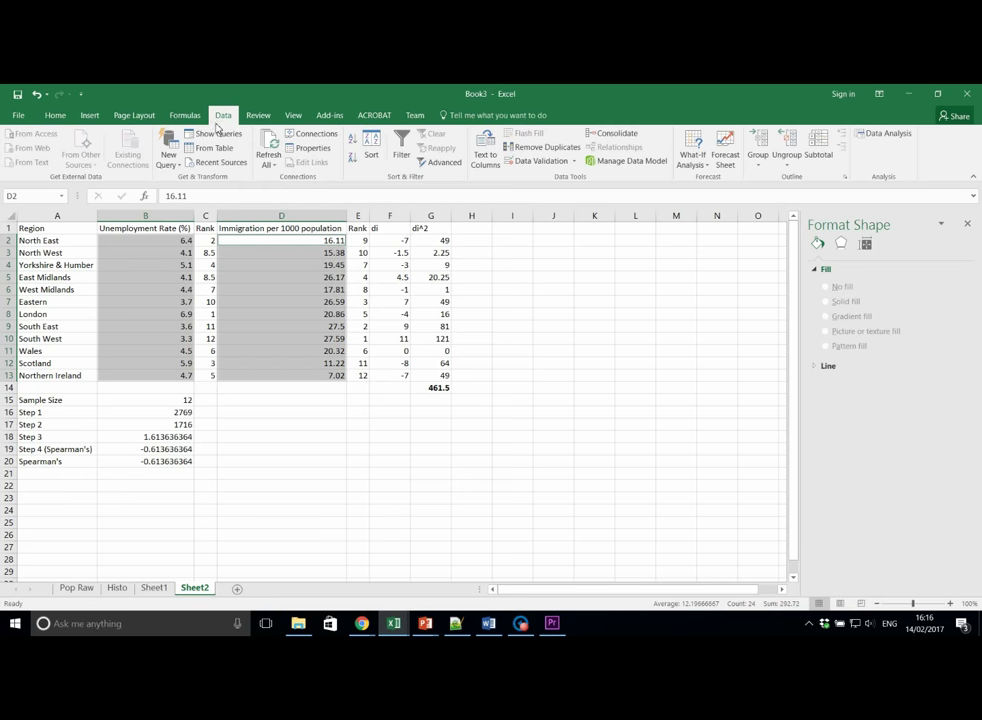
pyautogui.click(90, 116)
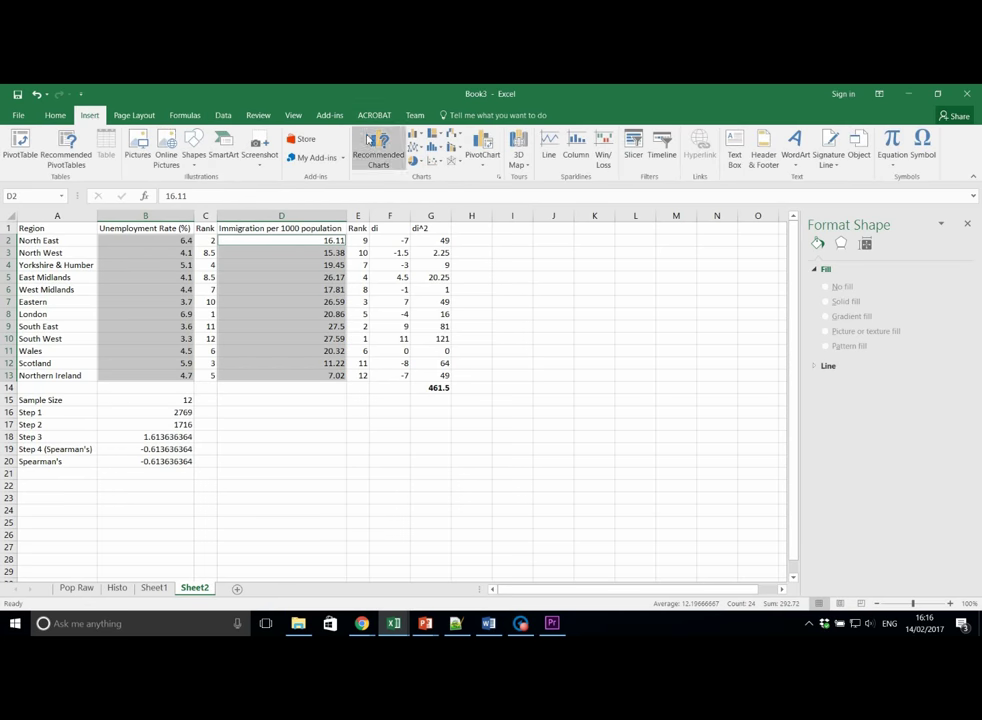
pyautogui.click(436, 166)
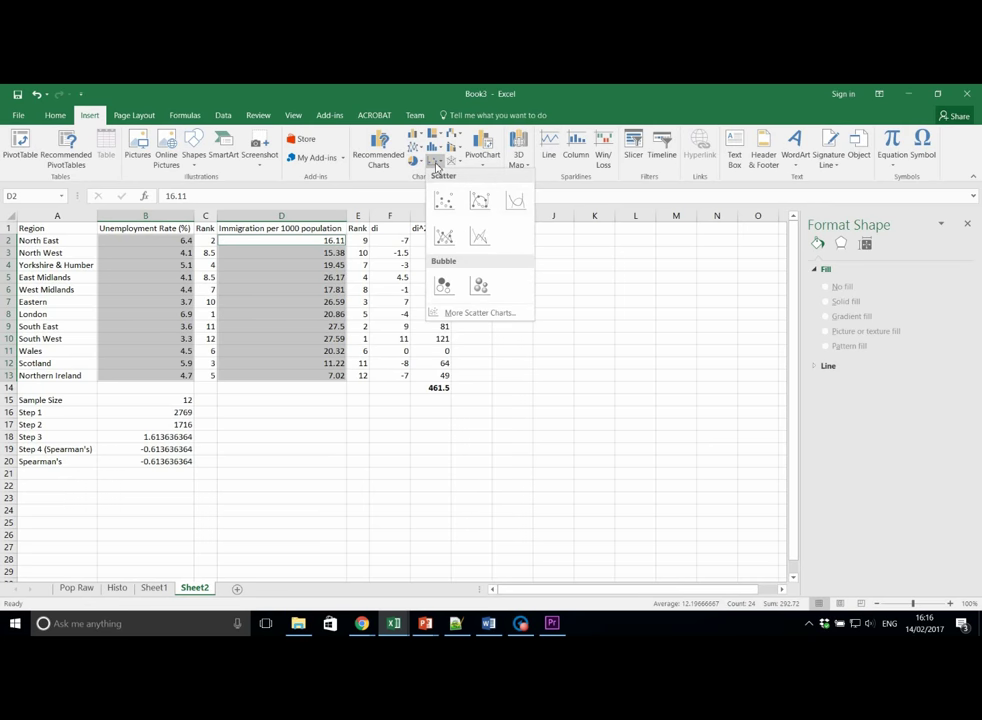
pyautogui.click(444, 201)
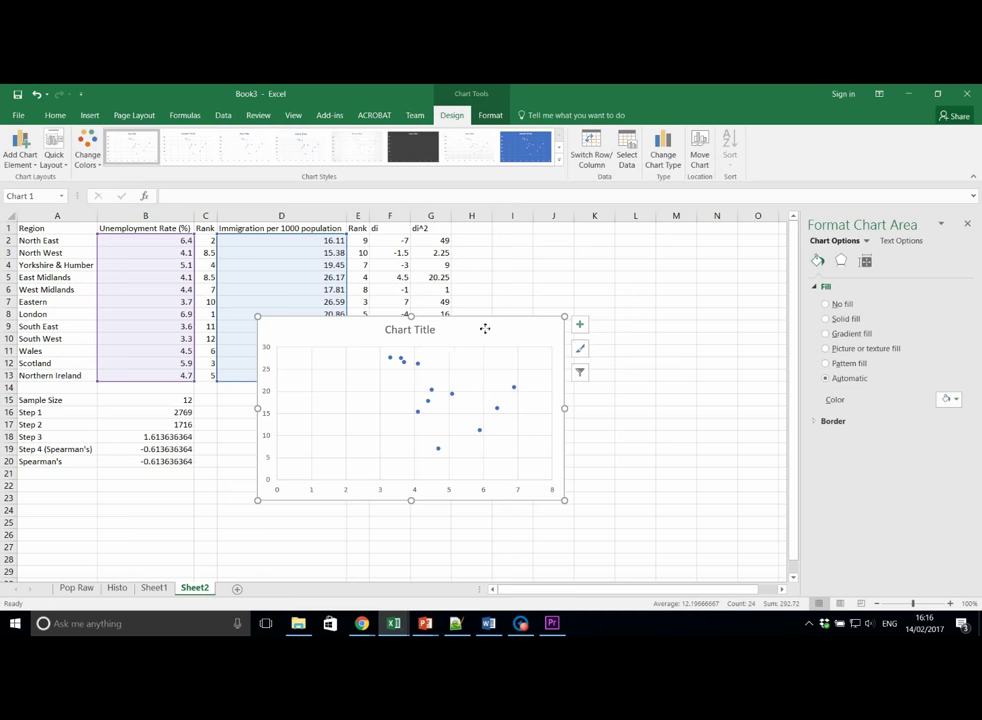
pyautogui.moveTo(484, 327); pyautogui.dragTo(706, 243)
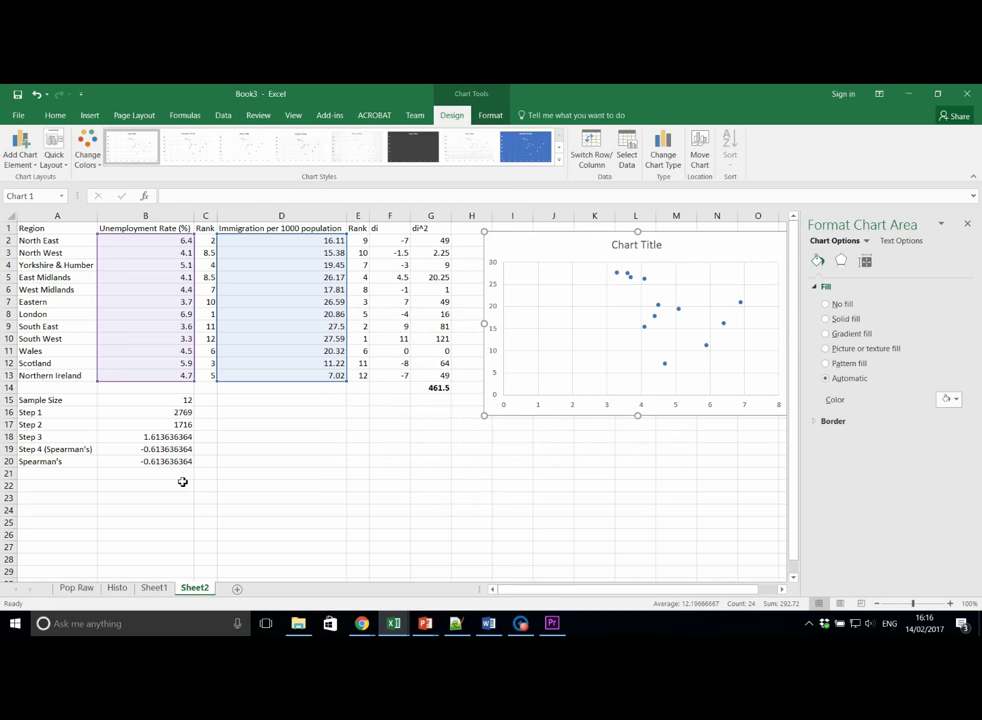
# Enter =PEARSON(B2:B13,D2:D13) in B21 to calculate Pearson's correlation between unemployment rate and immigration
pyautogui.click(140, 485)
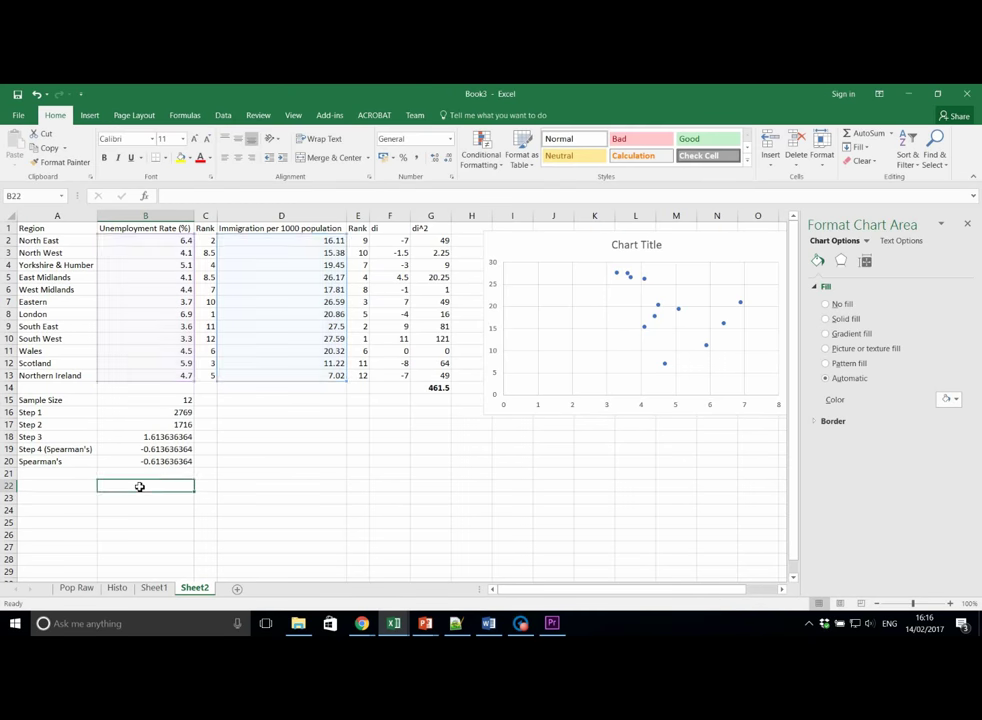
pyautogui.click(149, 476)
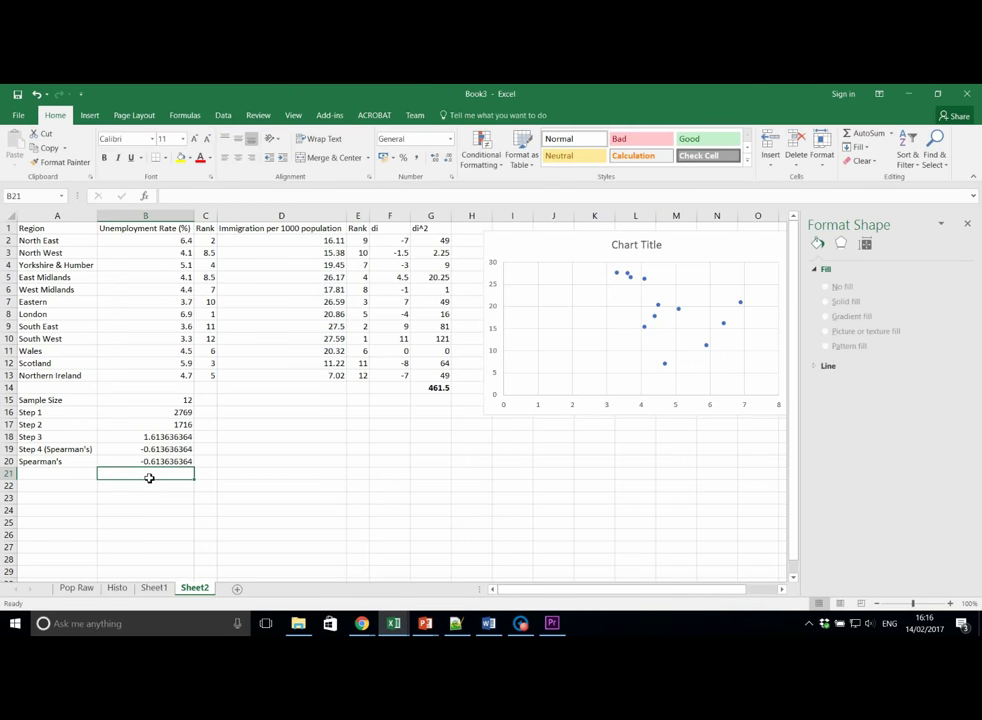
pyautogui.write('=PEAR')
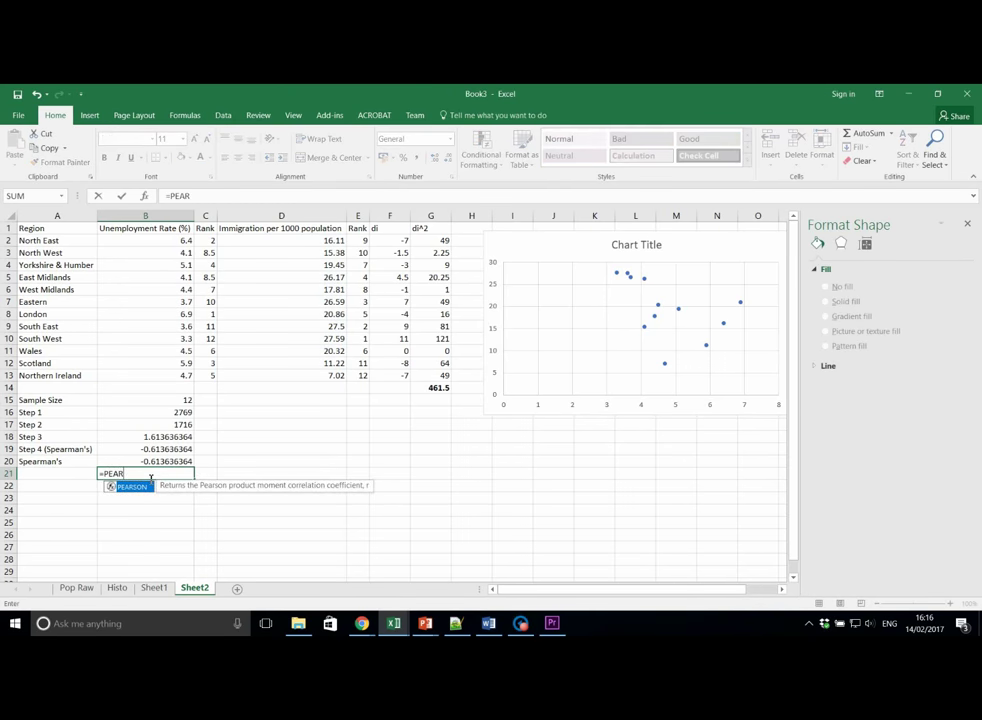
pyautogui.doubleClick(143, 488)
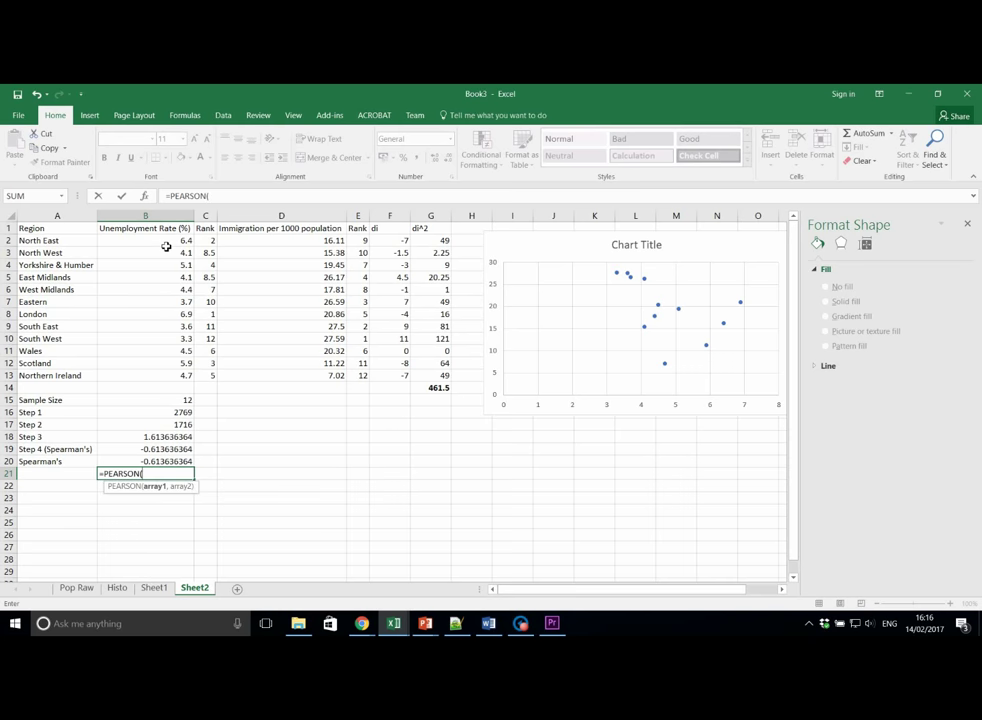
pyautogui.moveTo(164, 245); pyautogui.dragTo(164, 378)
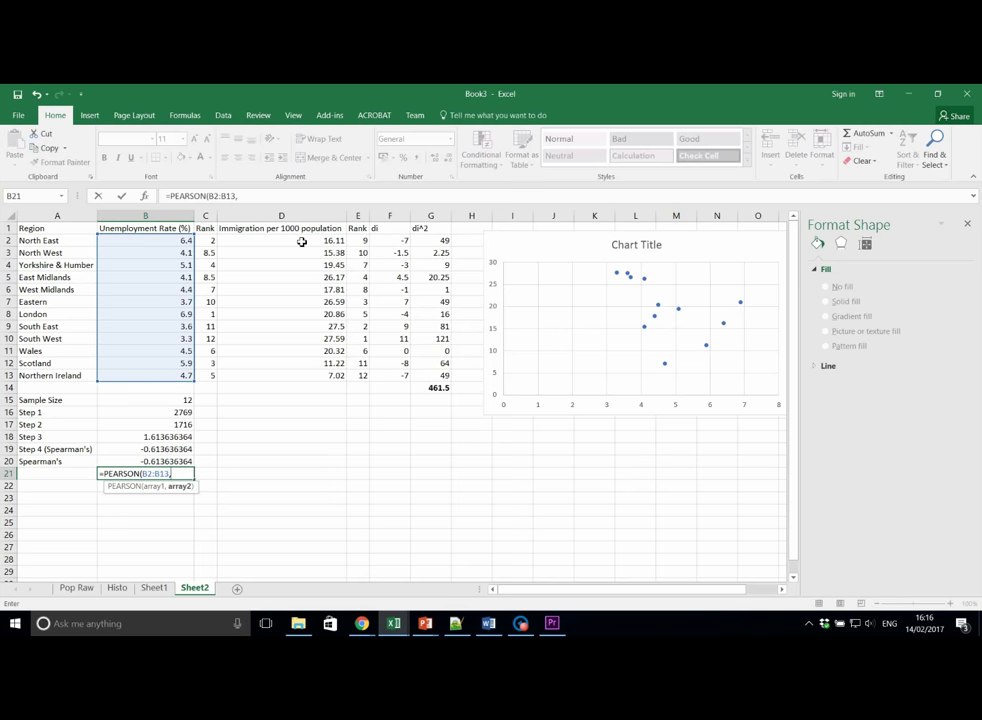
pyautogui.write(',')
pyautogui.moveTo(301, 242); pyautogui.dragTo(295, 376)
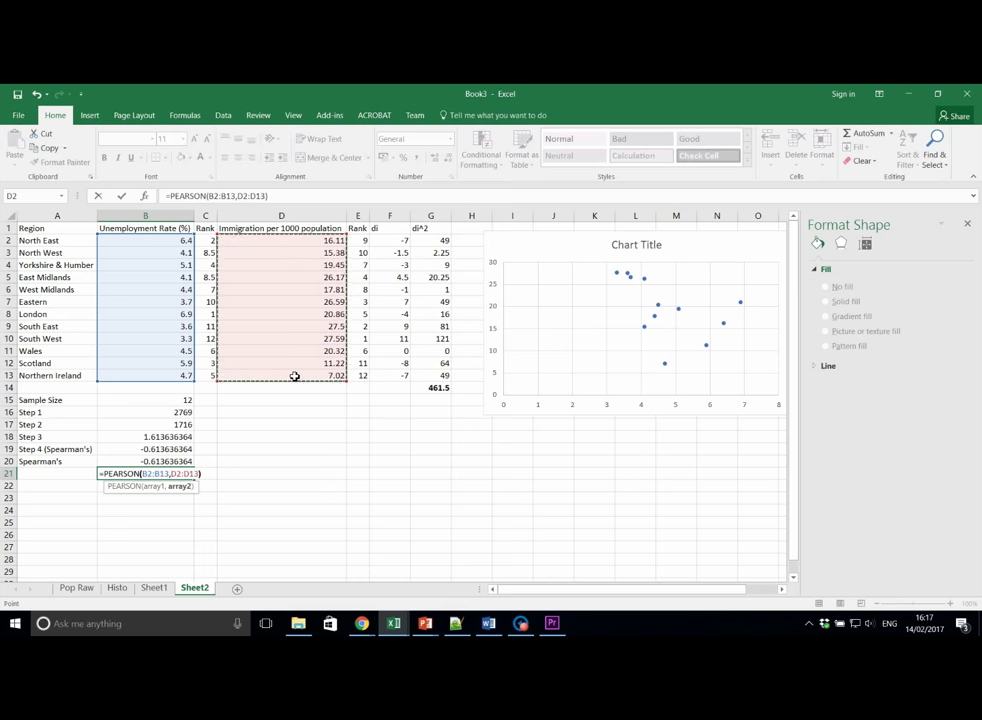
pyautogui.write(')')
pyautogui.press('Return')
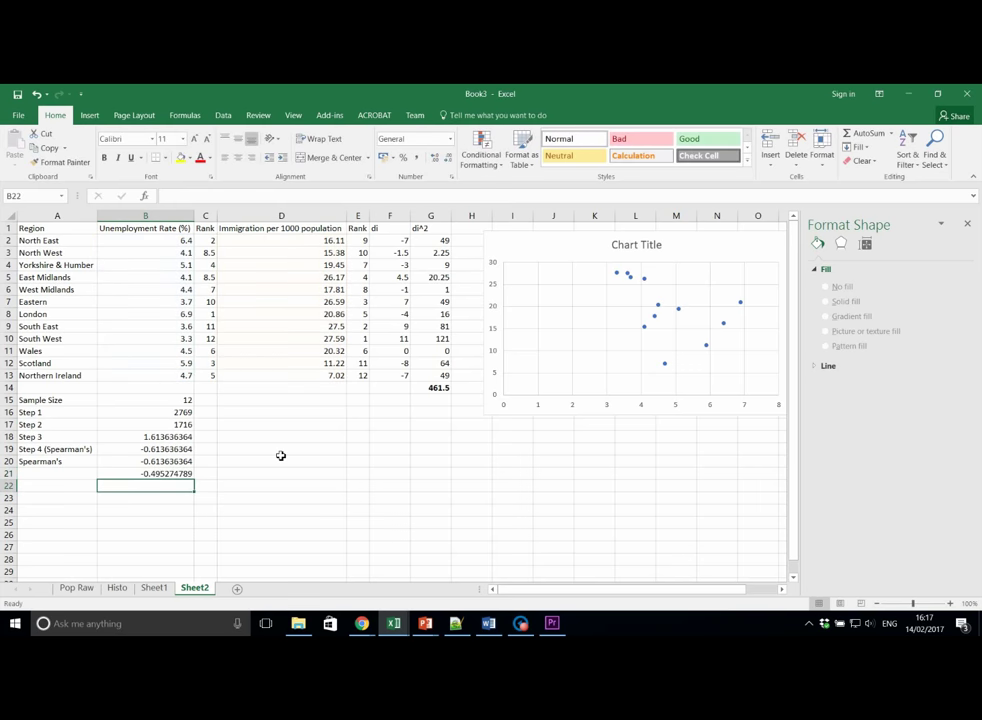